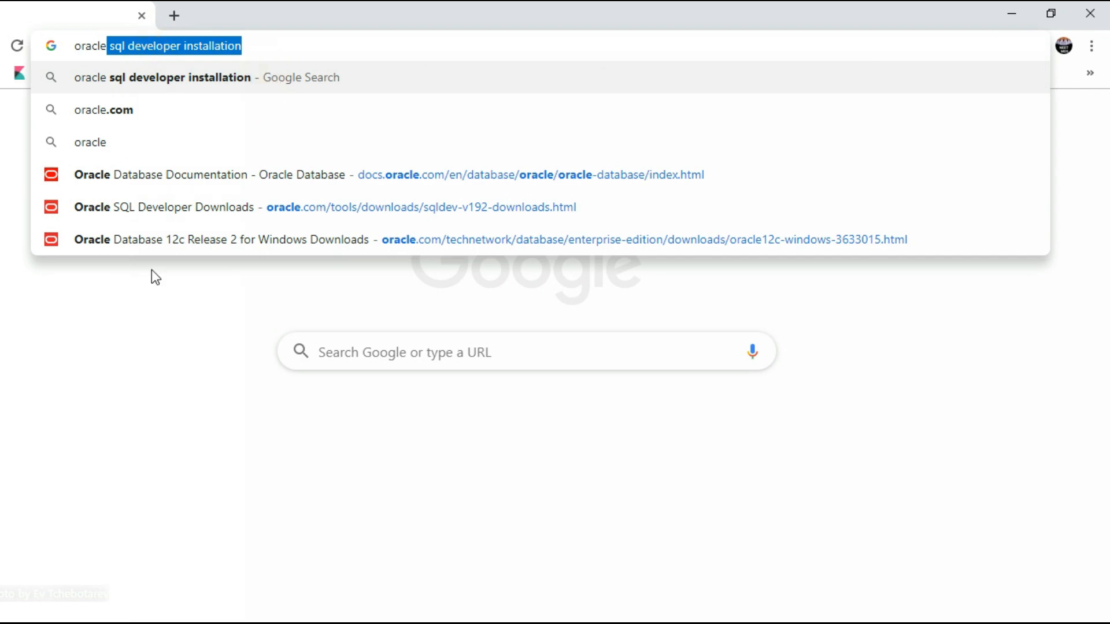
Enter 'oracle sql developer installation' as a search in Chrome's address bar
left_click(189, 351)
Search for oracle sql developer installation and open Oracle's SQL Developer Windows Installation result
key("Return")
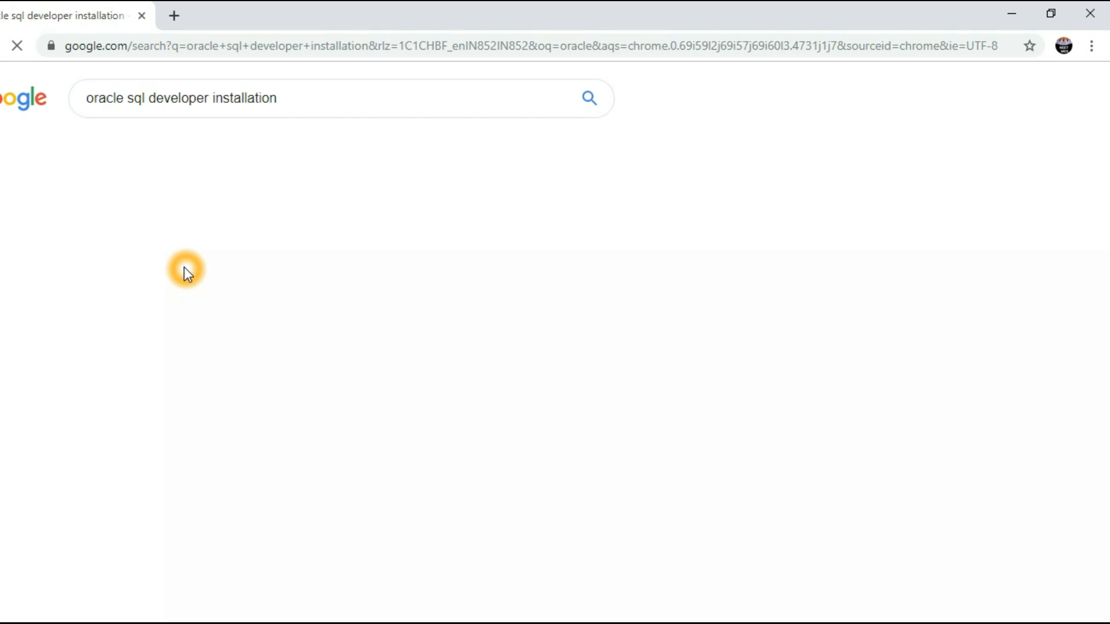
scroll(783, 266, "down", 3)
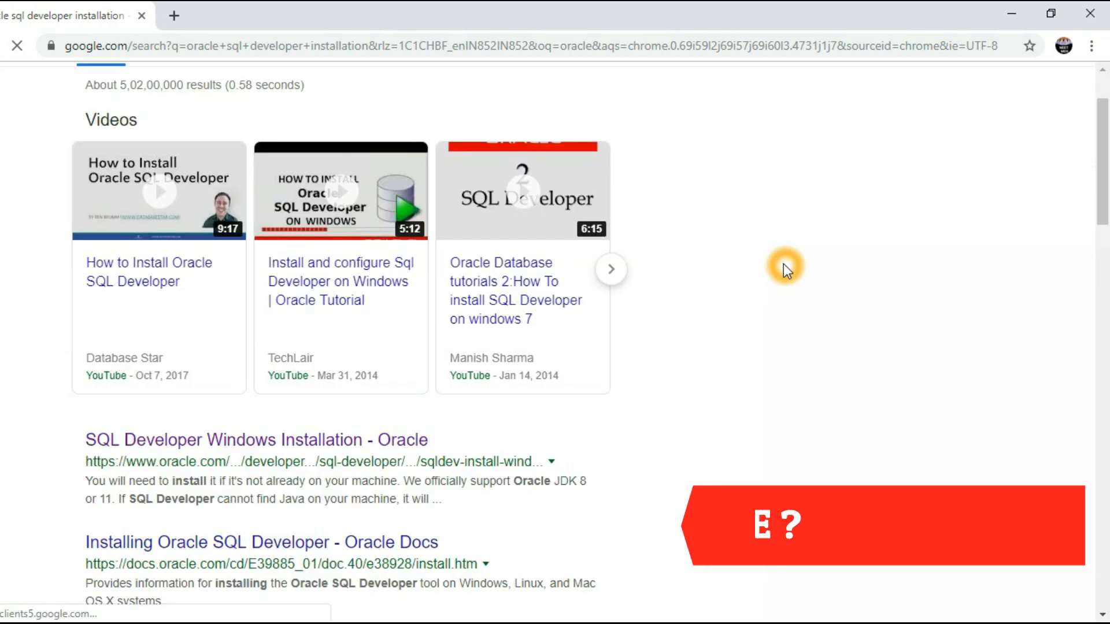
left_click(380, 373)
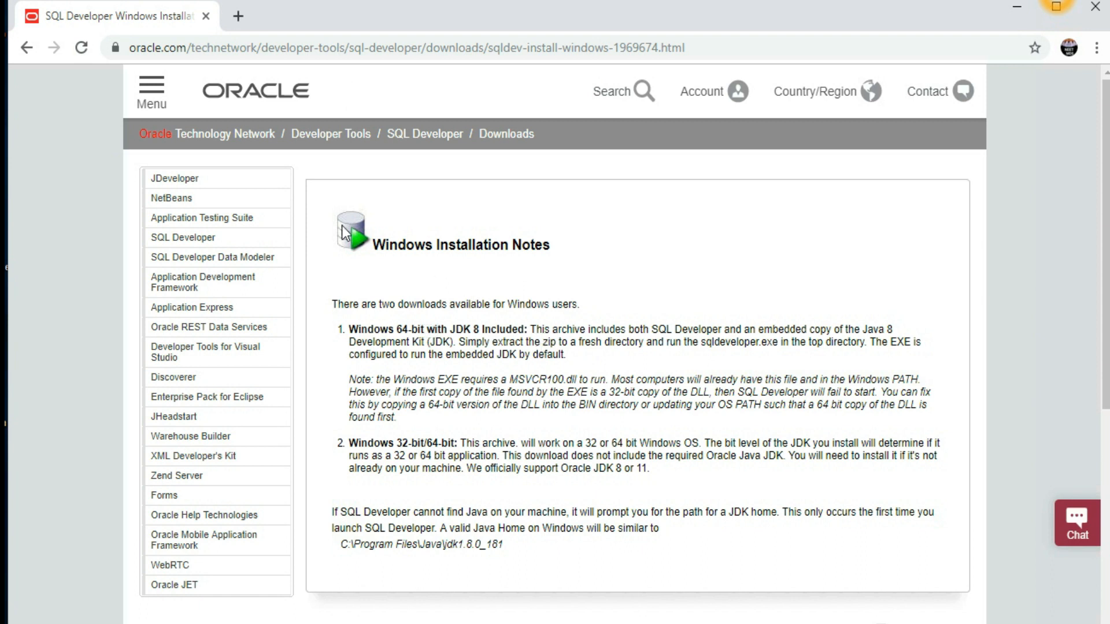
Go to the SQL Developer downloads page's platform table, then switch to the downloaded files
left_click(187, 239)
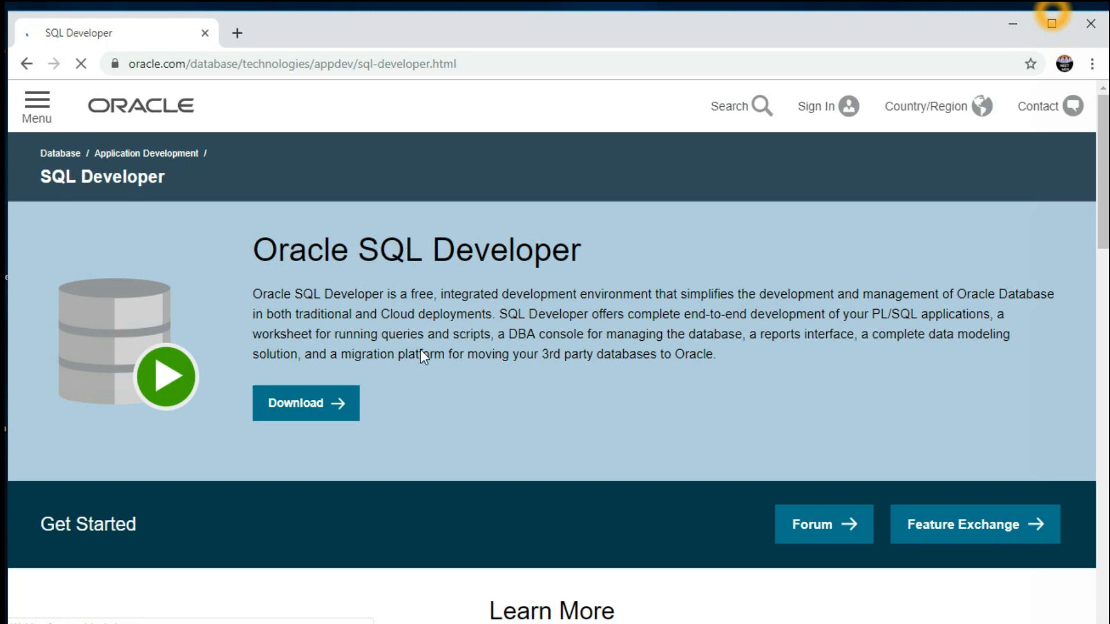
left_click(293, 403)
scroll(579, 295, "down", 2)
scroll(578, 296, "down", 3)
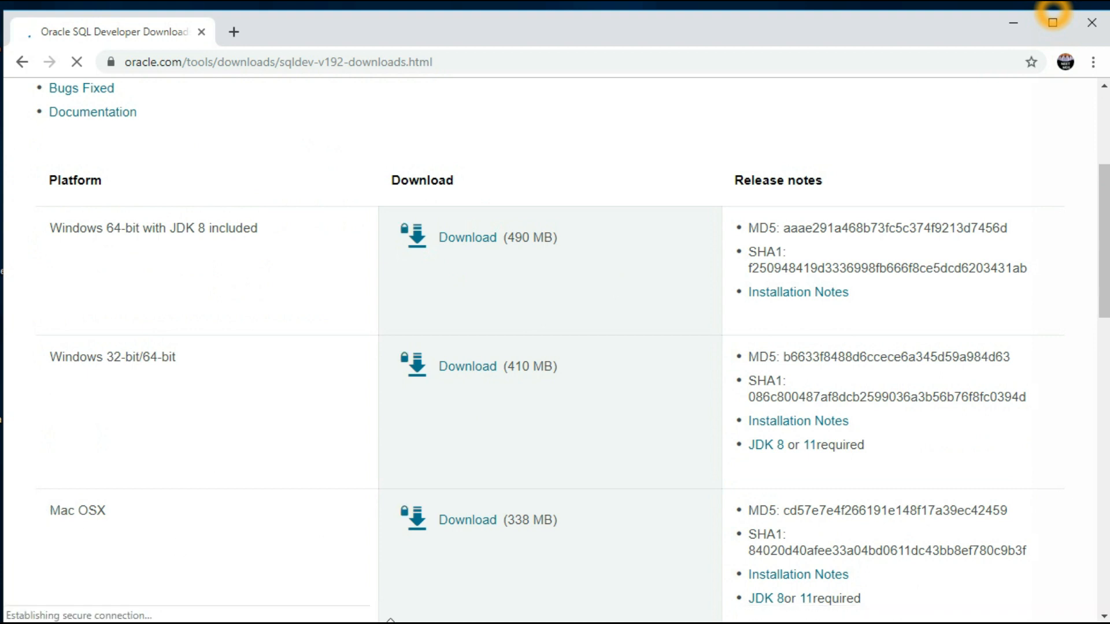
left_click(1053, 14)
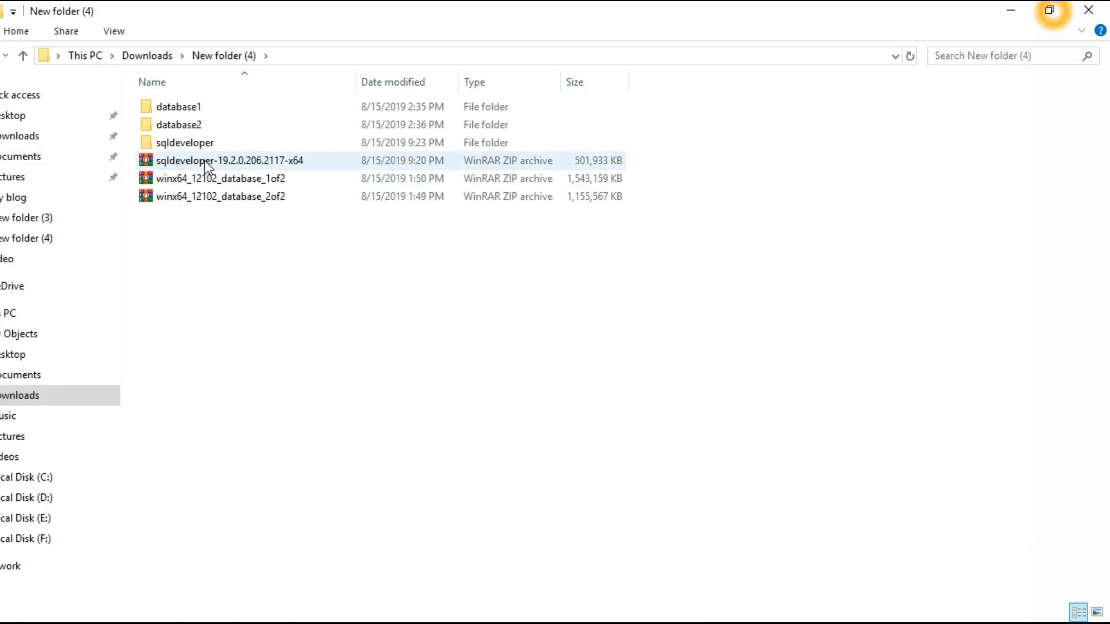
Select the downloaded sqldeveloper ZIP archive and its extracted sqldeveloper folder
left_click(188, 162)
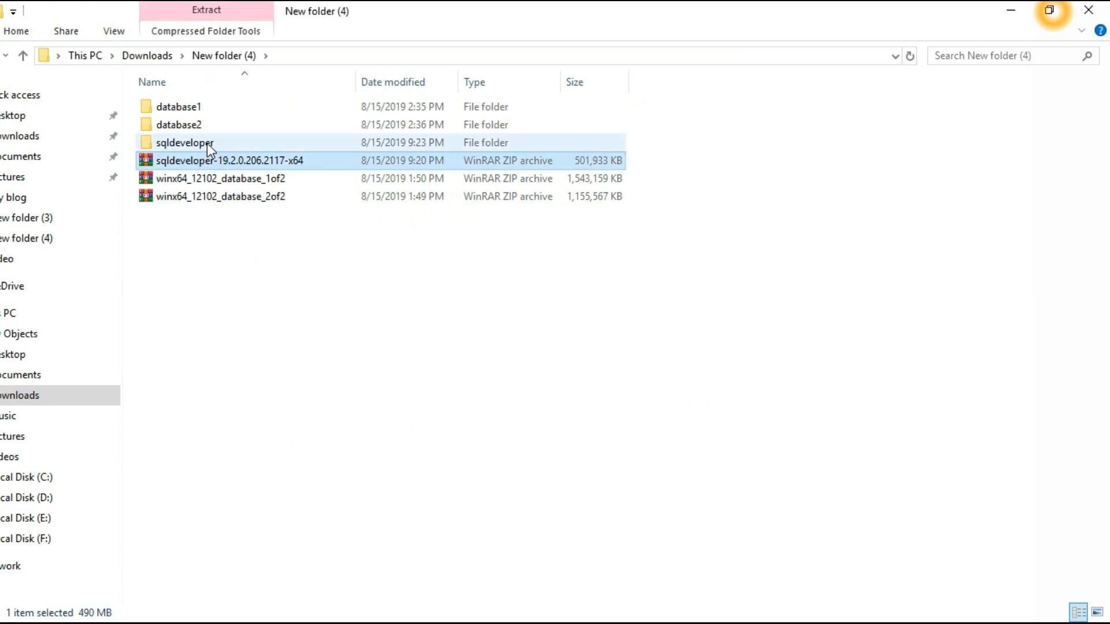
left_click(207, 143)
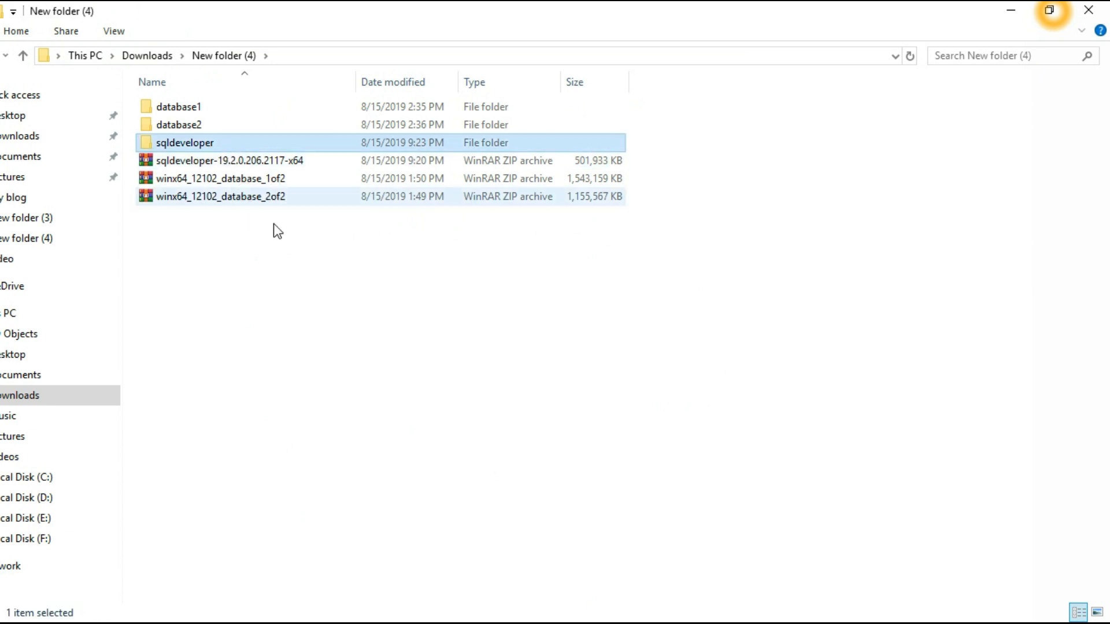
left_click(296, 268)
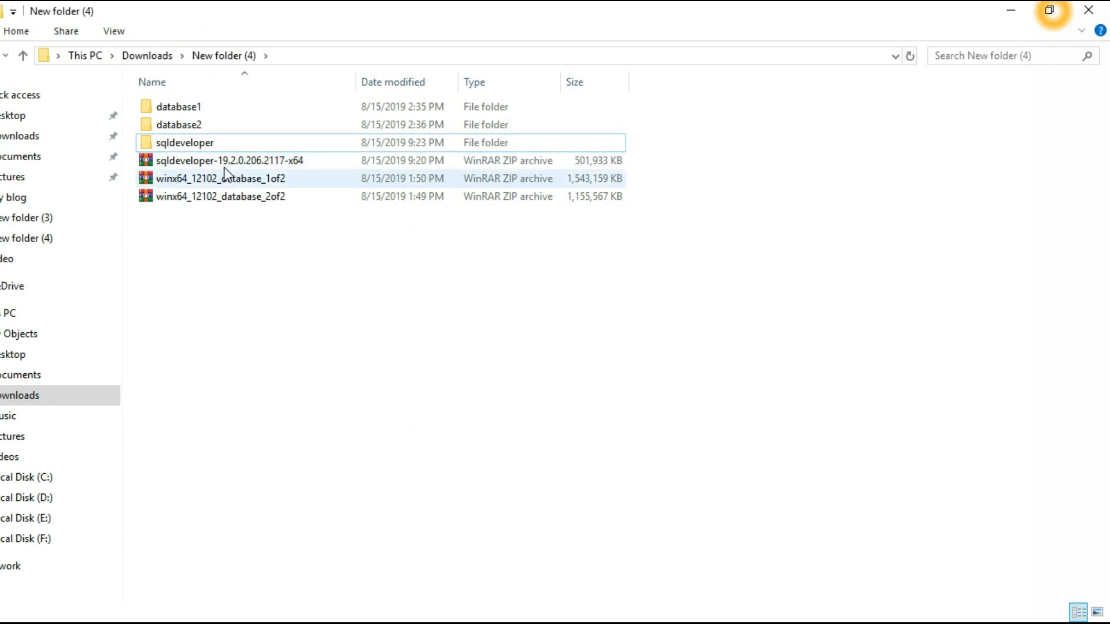
left_click(202, 144)
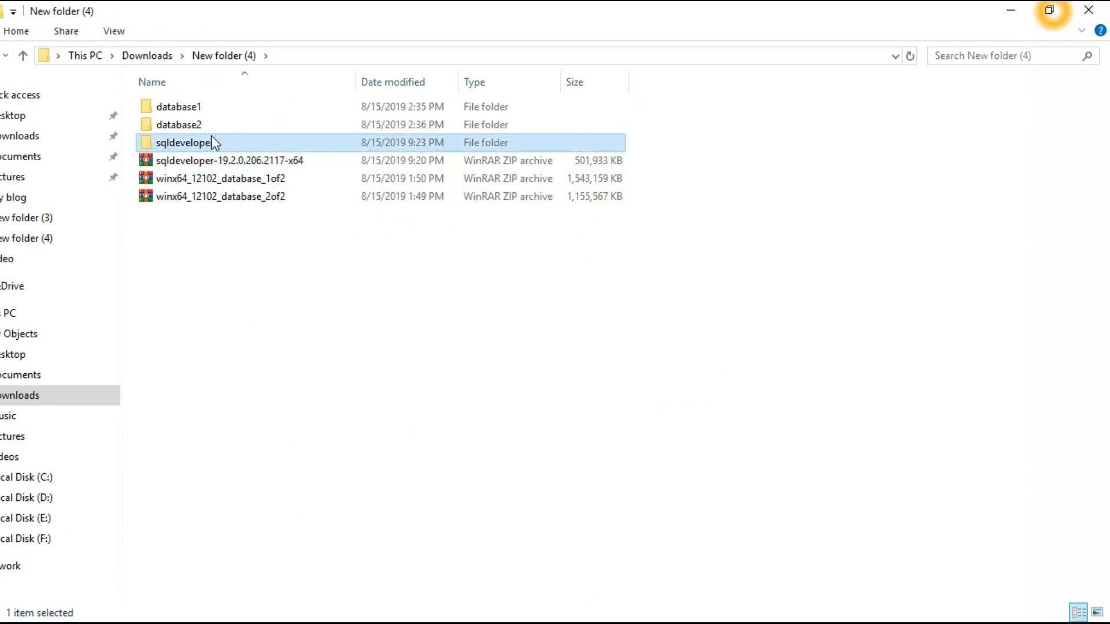
Browse to C:\app\sqldeveloper and select the sqldeveloper application
left_click(21, 478)
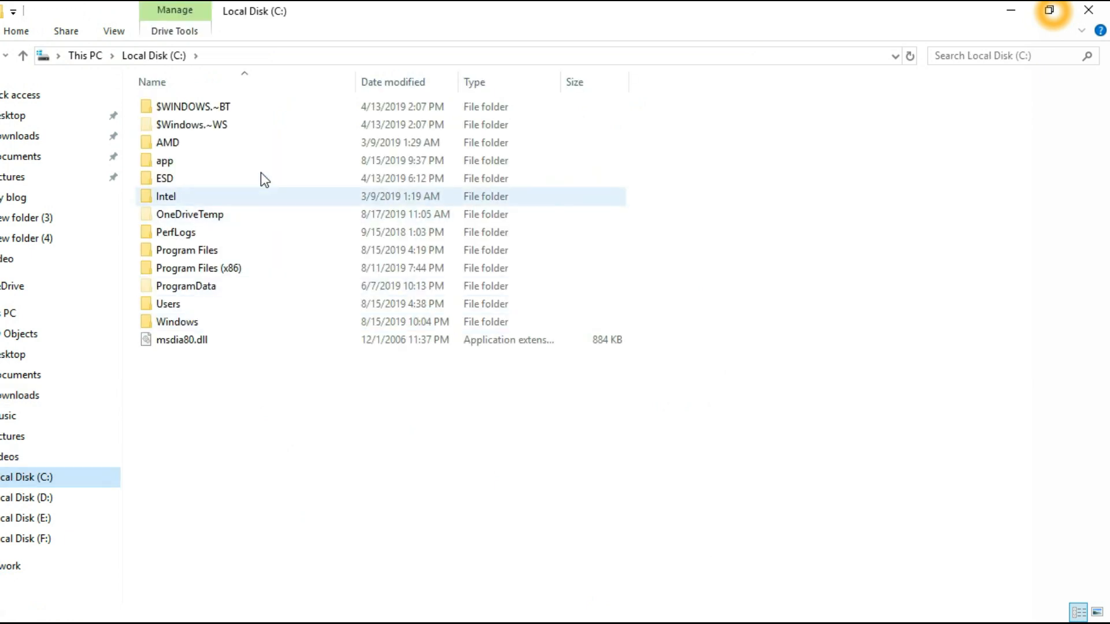
left_click(261, 163)
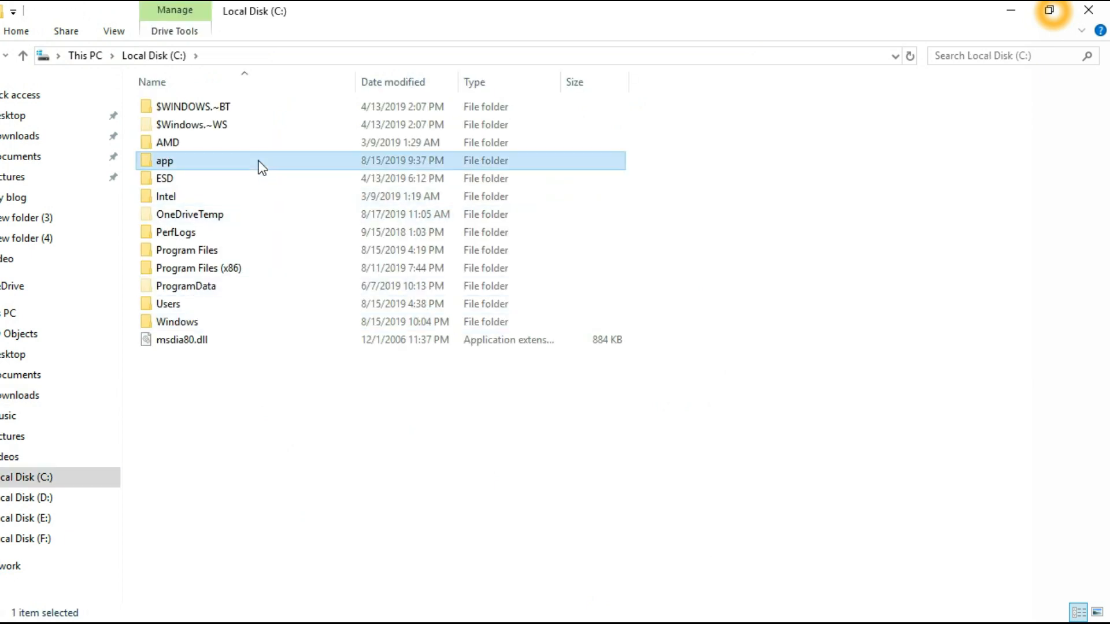
double_click(450, 162)
left_click(216, 126)
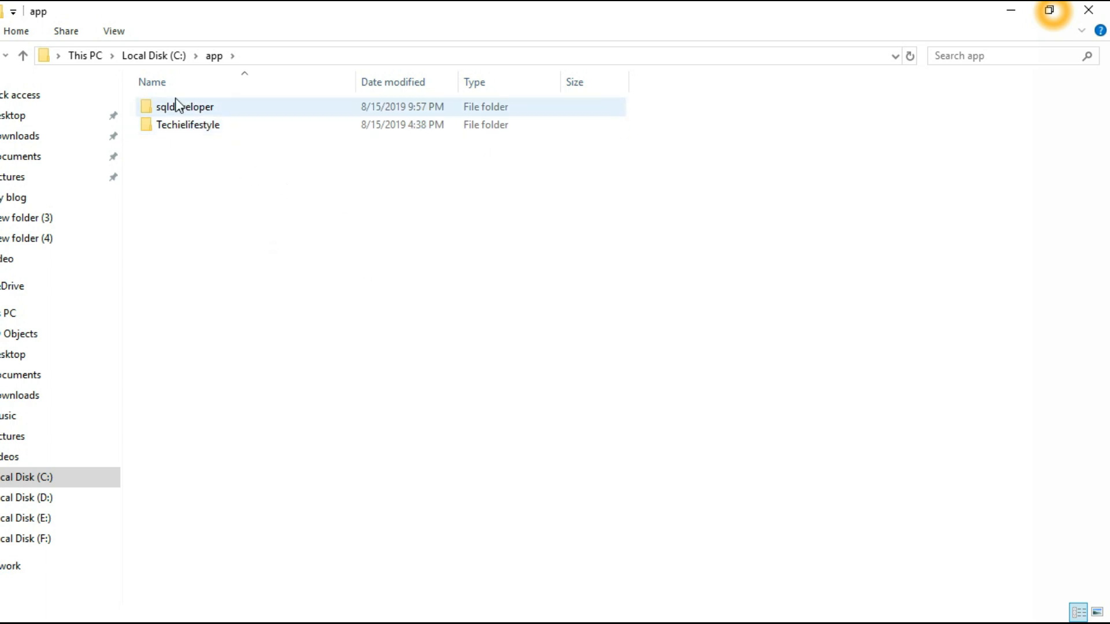
double_click(233, 111)
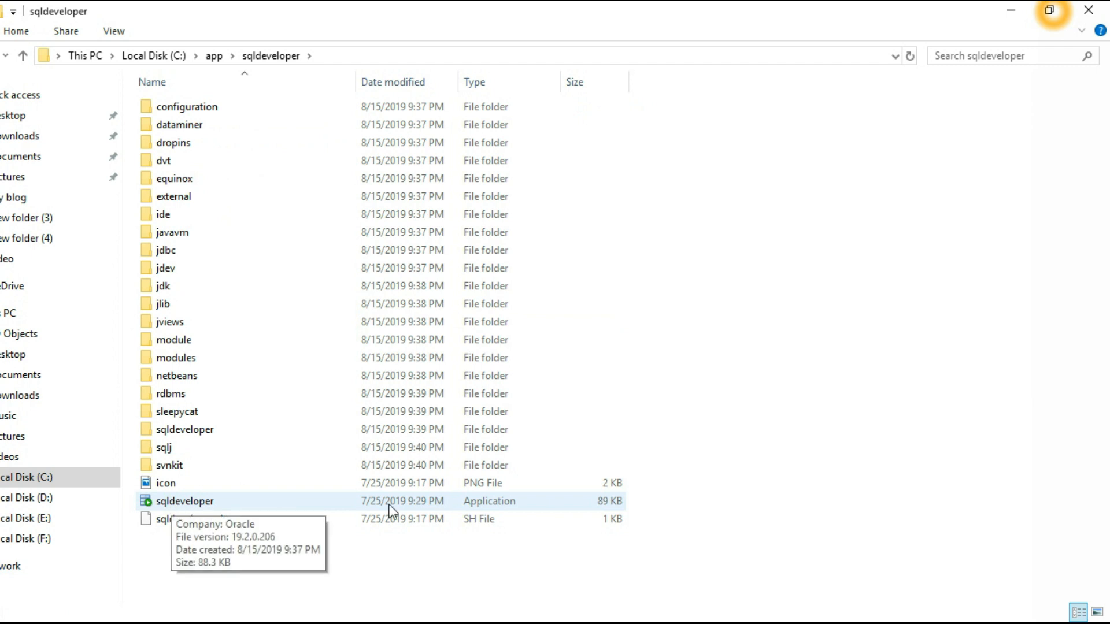
left_click(198, 502)
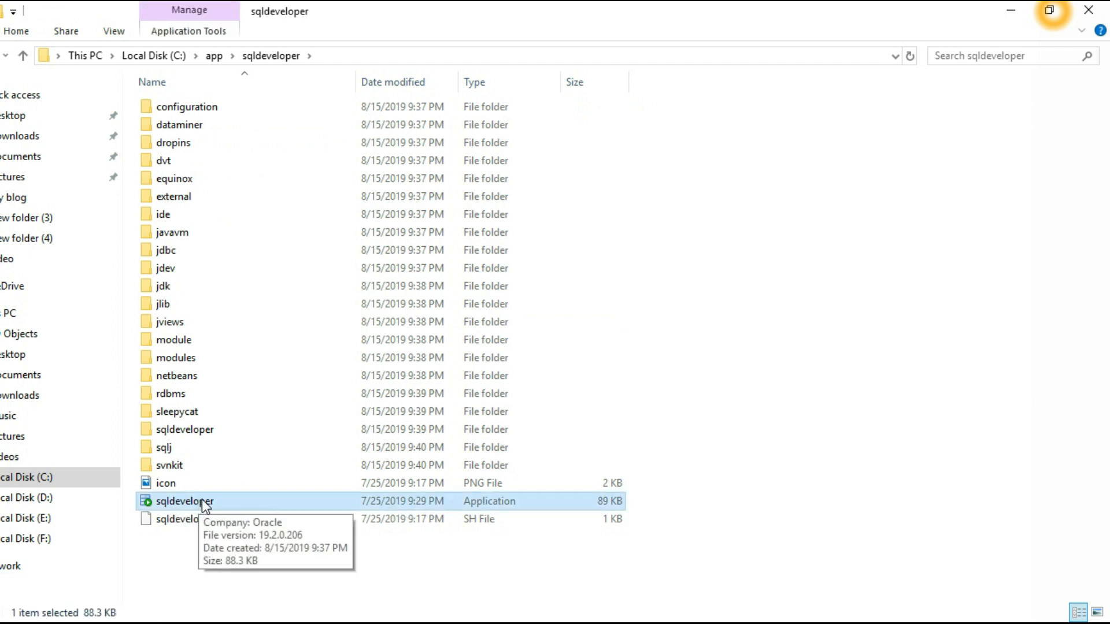
Create a sqldeveloper shortcut, move it onto the Desktop, and minimize Explorer and Chrome
double_click(204, 504)
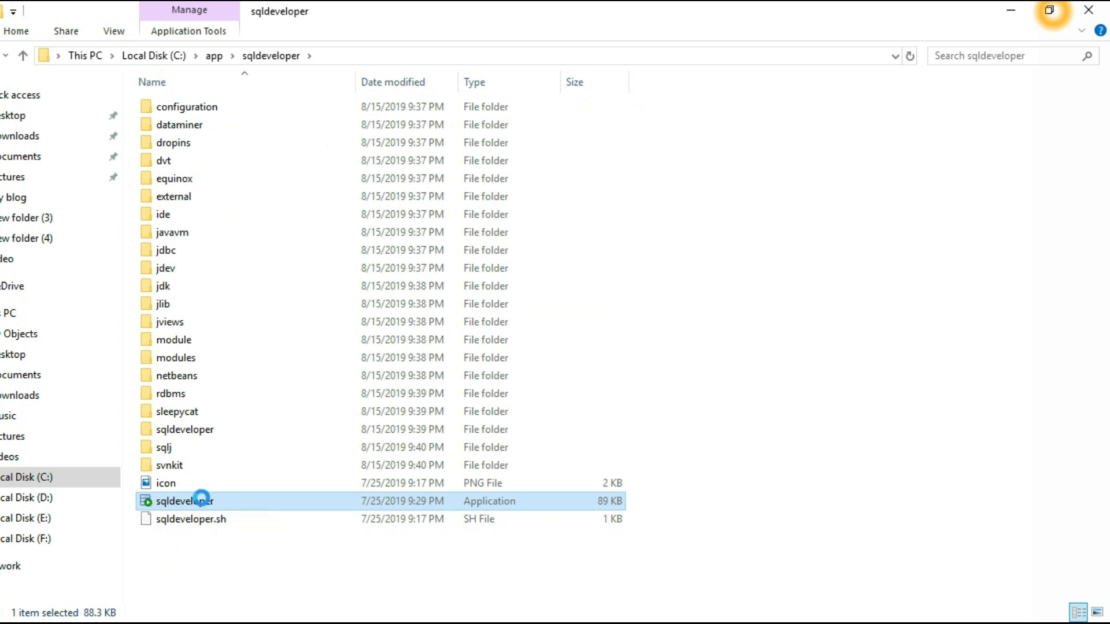
right_click(202, 498)
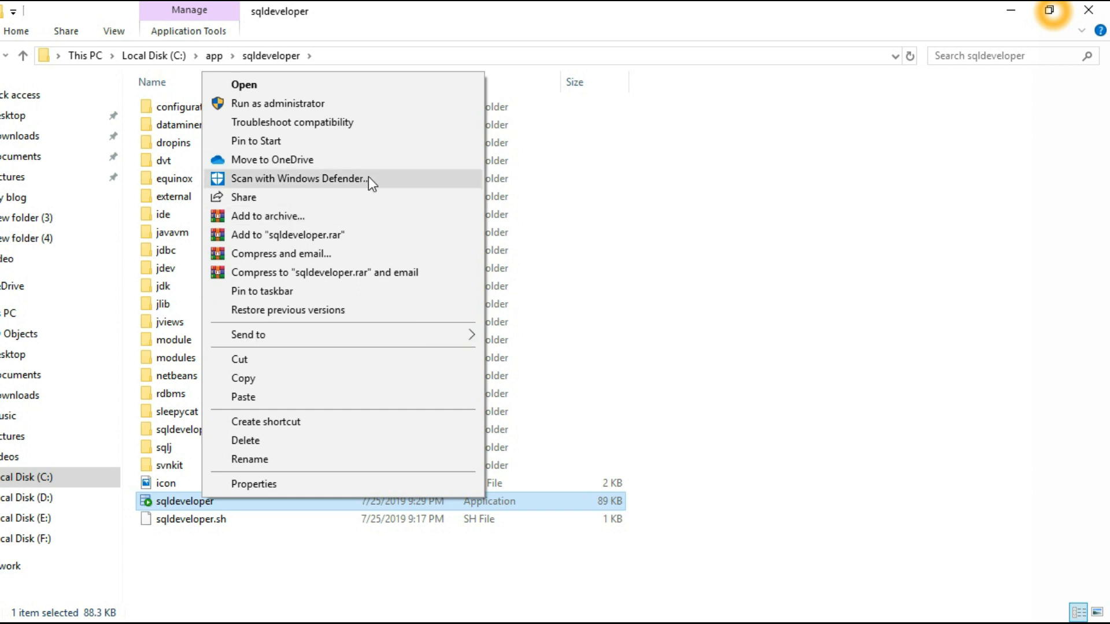
left_click(429, 417)
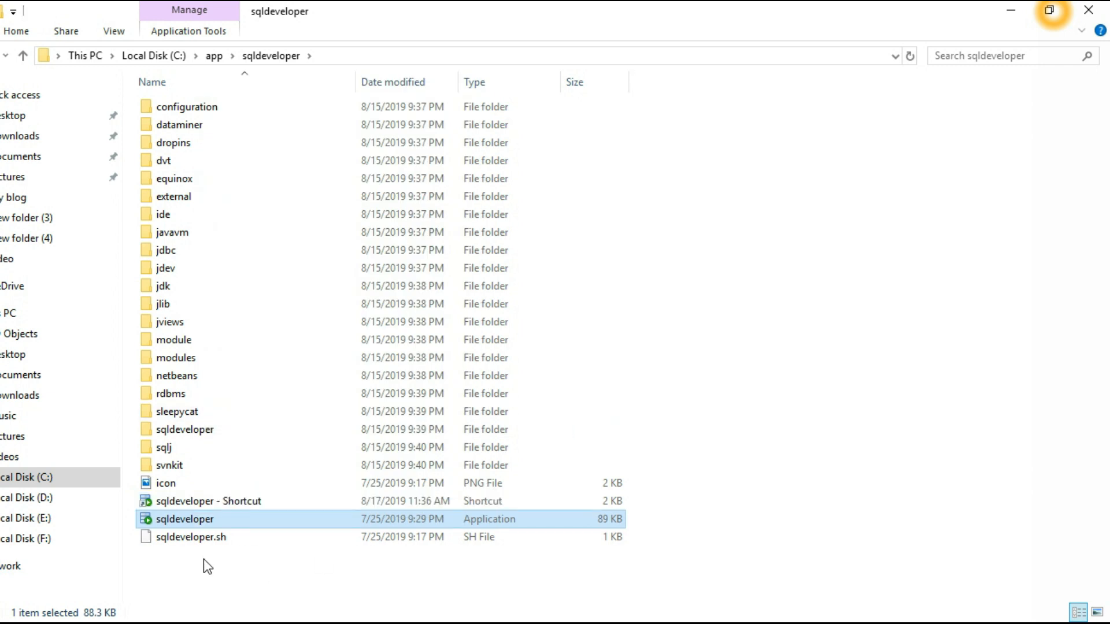
left_click(234, 502)
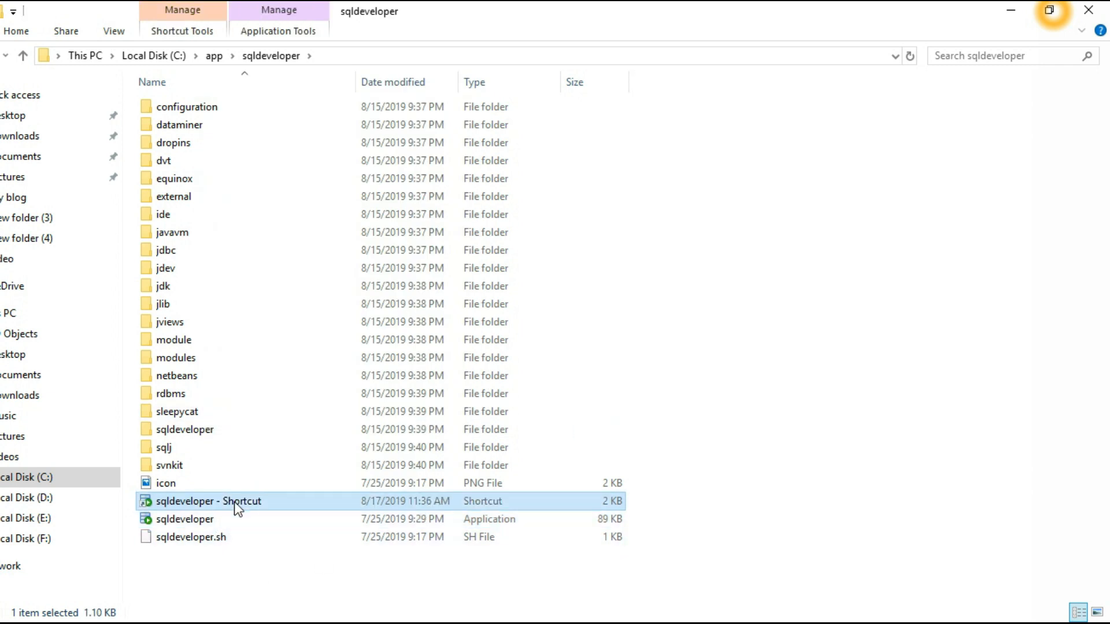
left_click_drag(234, 502, 12, 121)
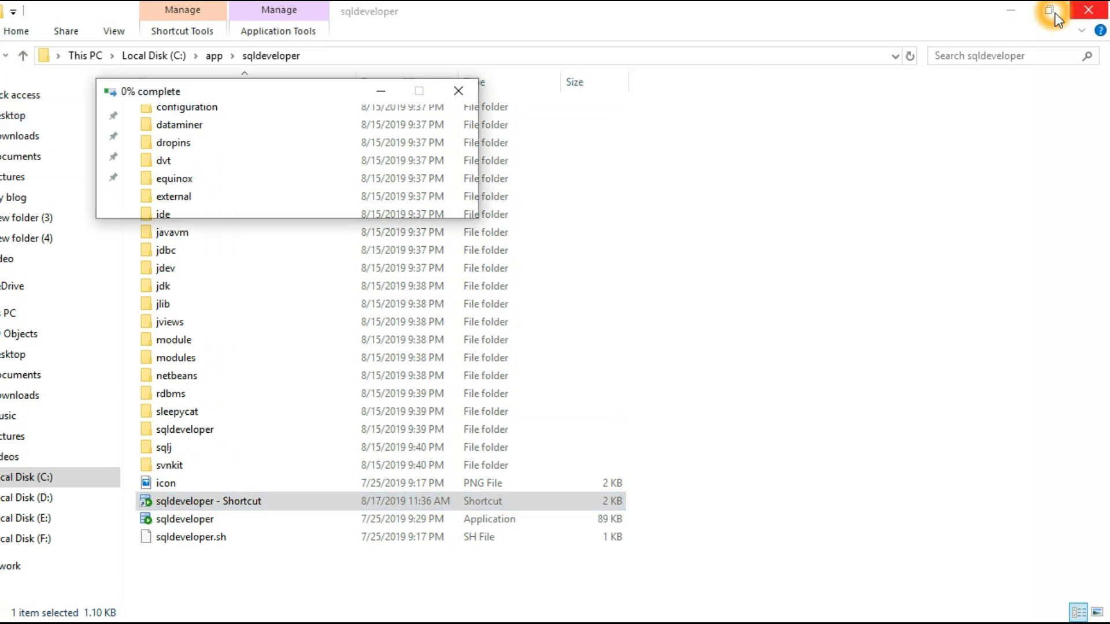
left_click(1016, 10)
left_click(1010, 23)
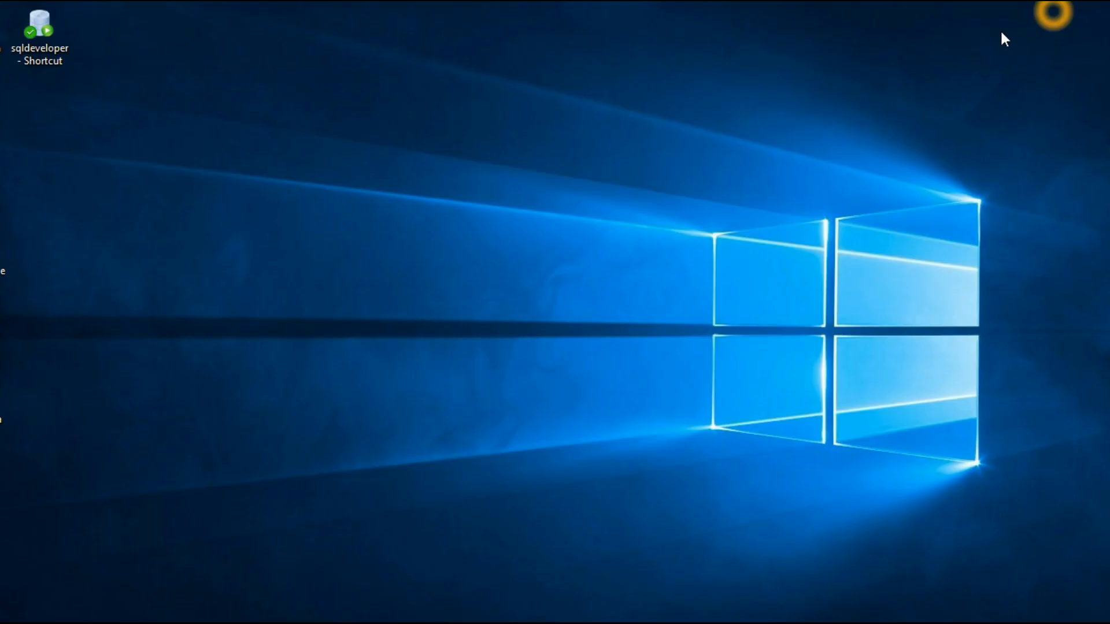
Launch SQL Developer 19.2.0 from the 'sqldeveloper - Shortcut' desktop icon
double_click(39, 22)
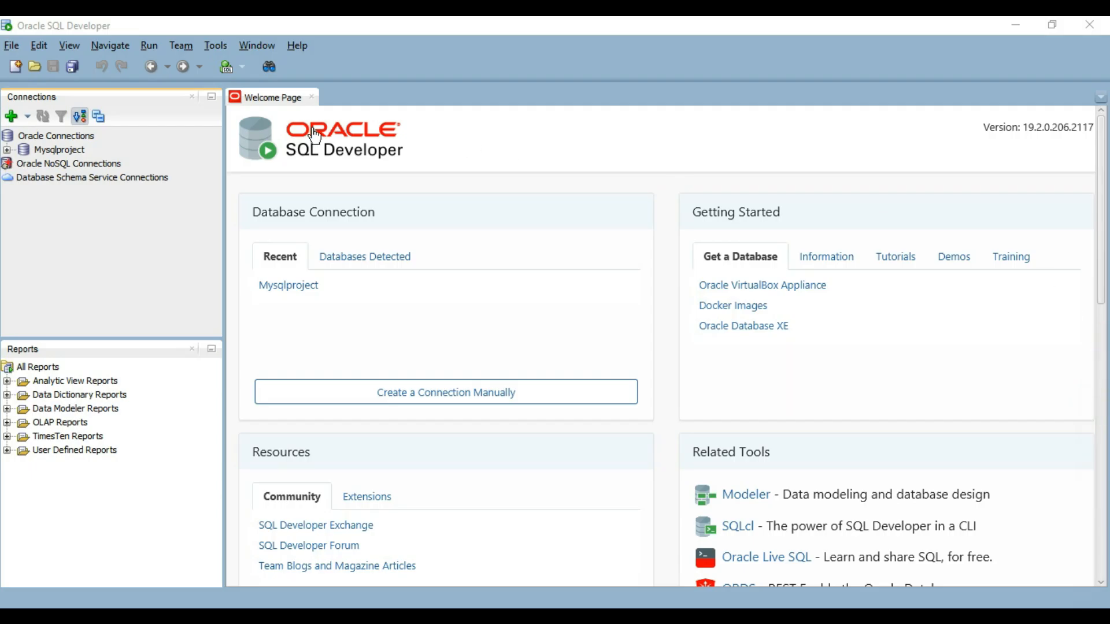
left_click(489, 30)
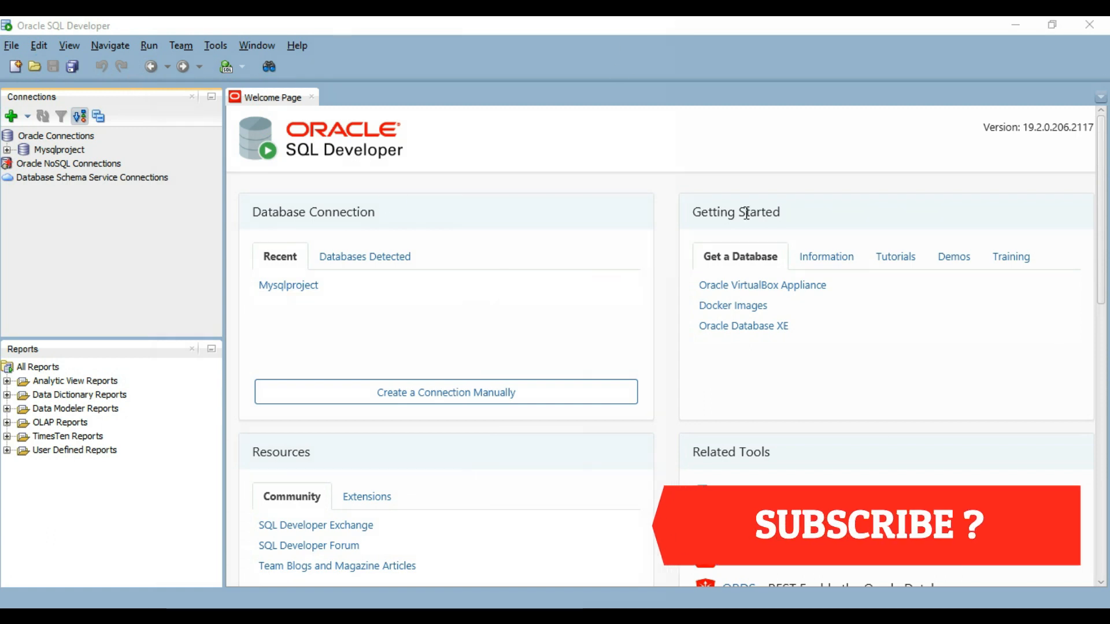
left_click(264, 98)
left_click(636, 202)
left_click(635, 82)
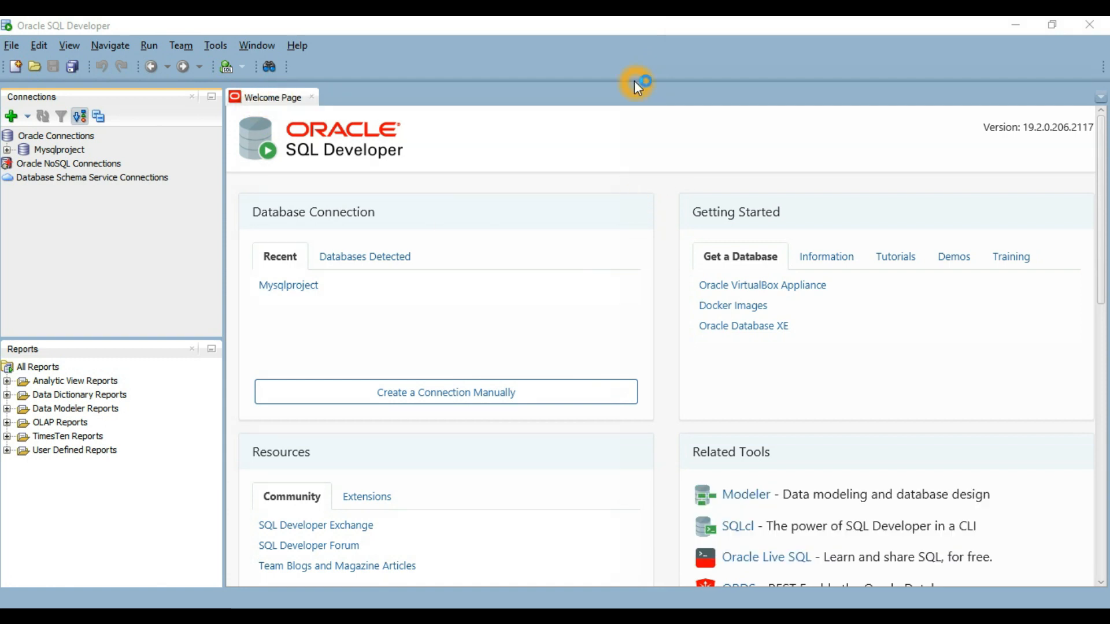
Create a new connection named techielifestyle with username system and the account password
left_click(12, 118)
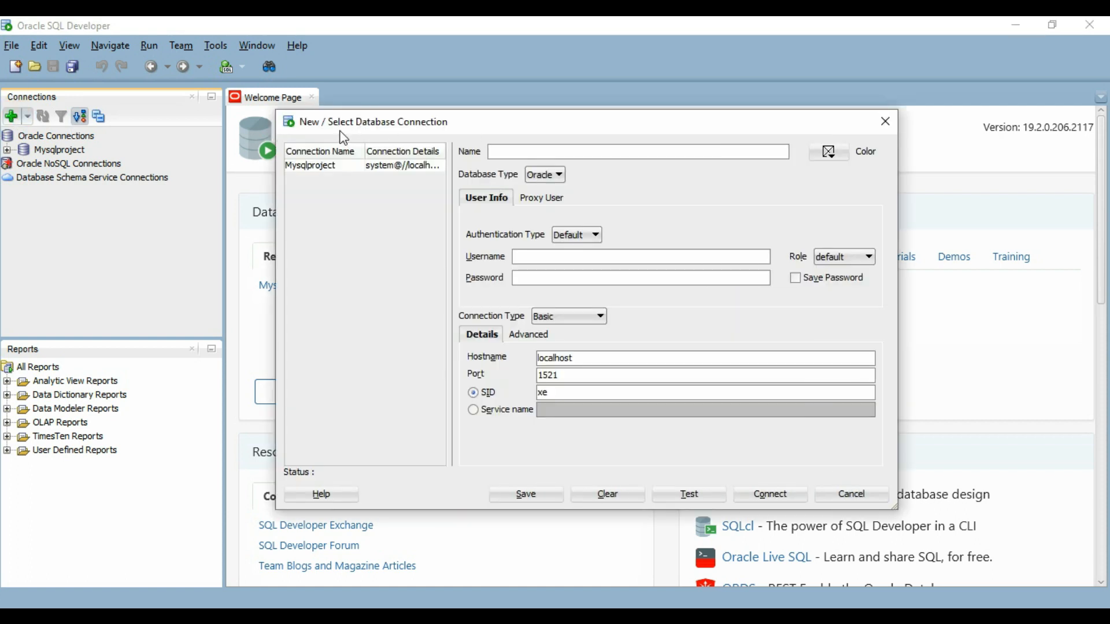
left_click(504, 150)
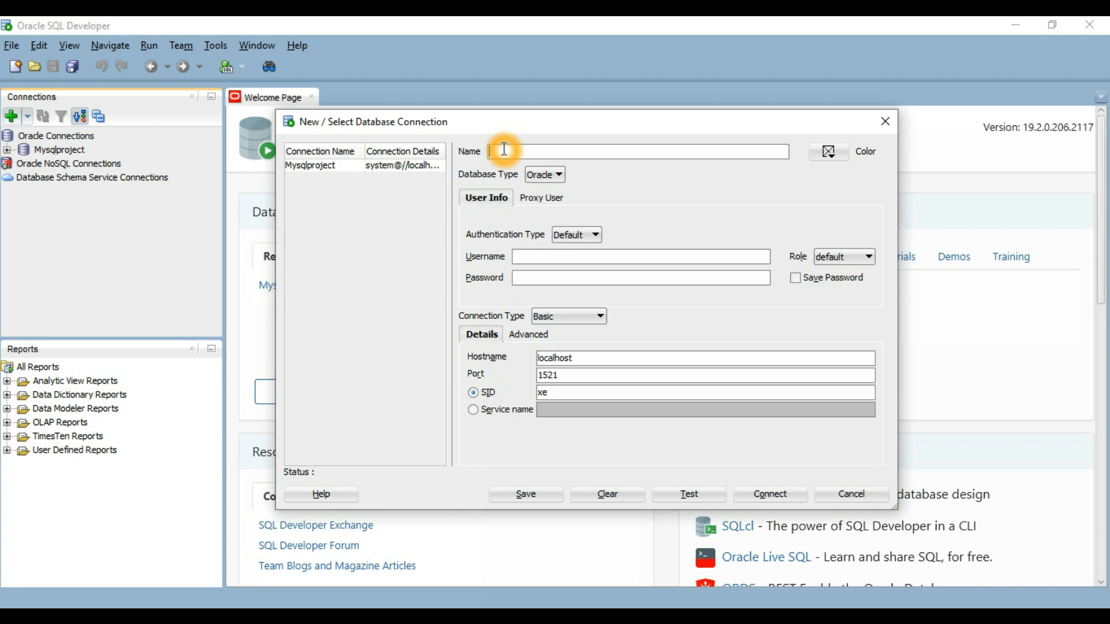
type("techielifestyle")
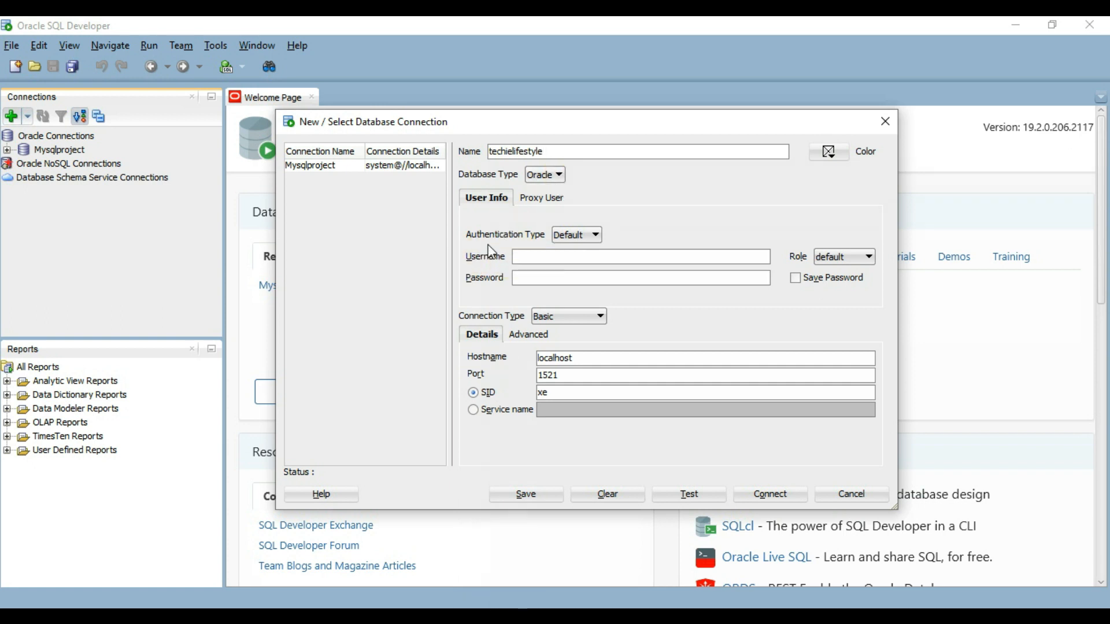
left_click(540, 255)
left_click(556, 253)
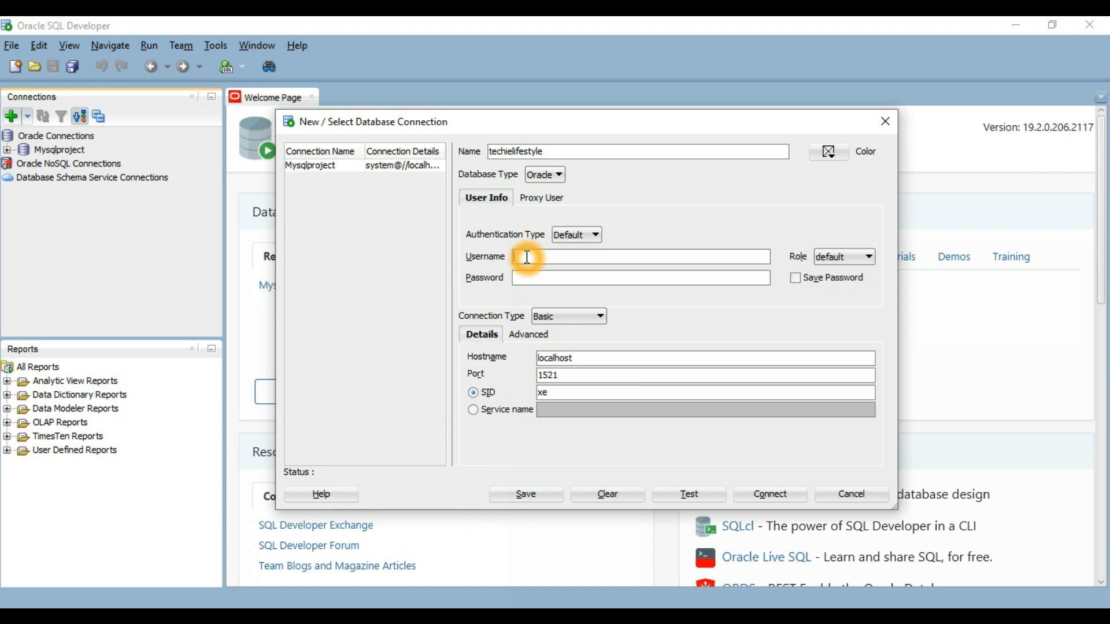
type("sy")
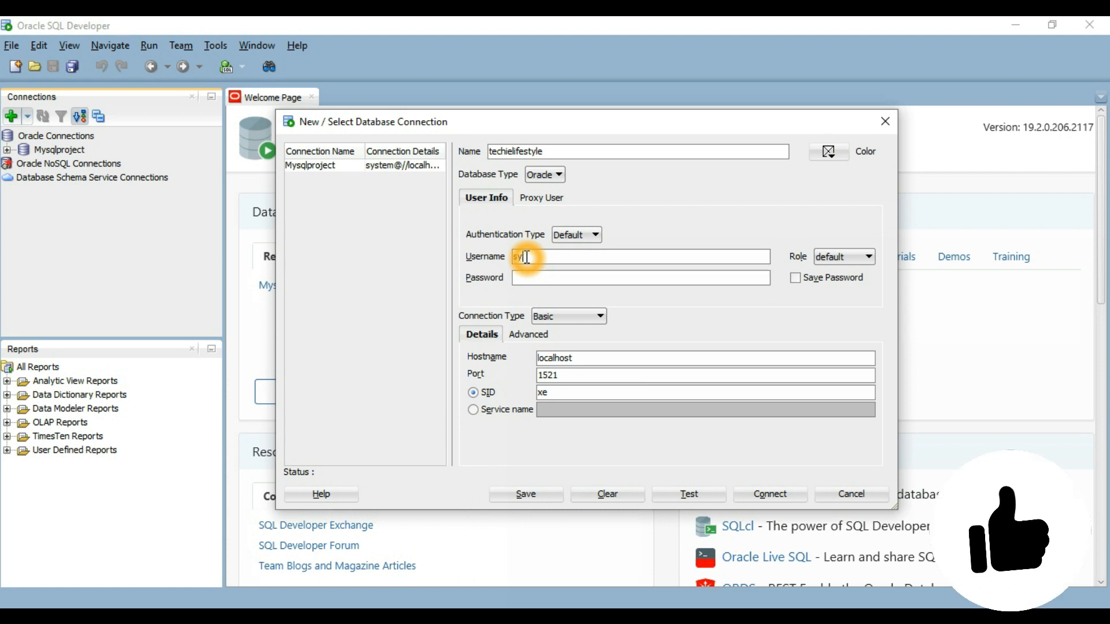
type("stem")
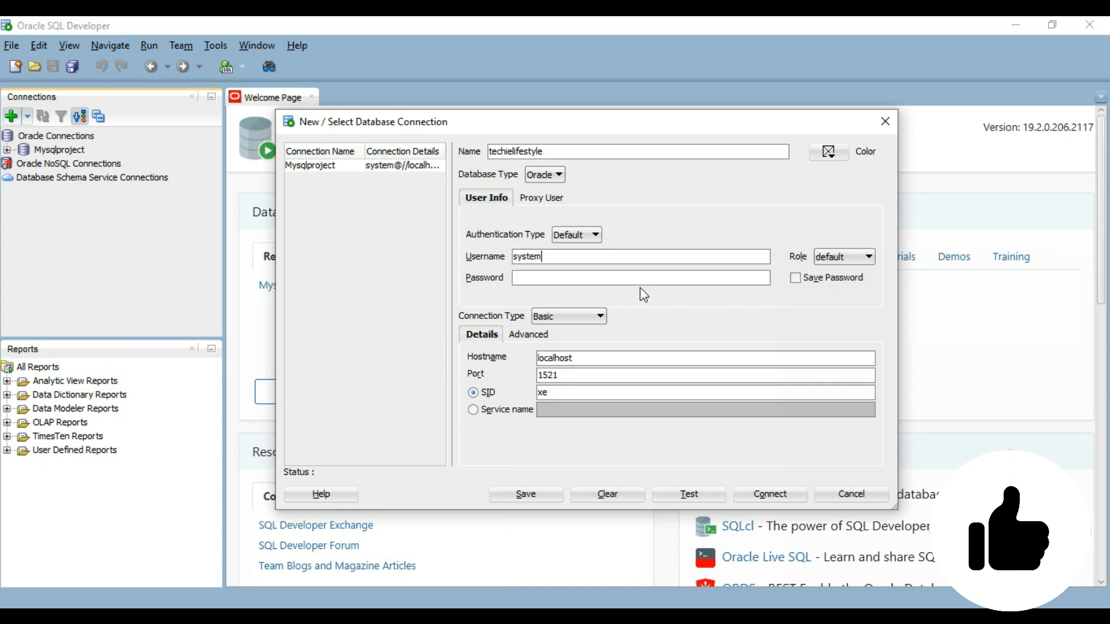
left_click(533, 277)
type("oracle")
Change the SID from xe to orcl, keep port 1521, and test the connection
double_click(551, 392)
key("BackSpace")
type("orcl")
double_click(542, 379)
left_click(580, 377)
left_click(696, 490)
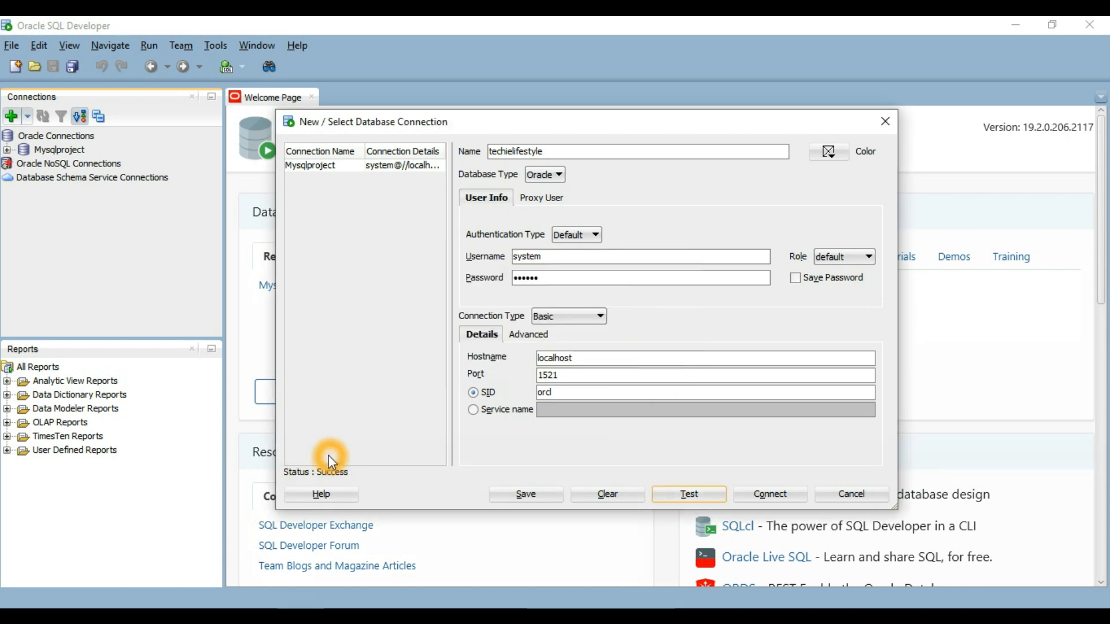
left_click(776, 495)
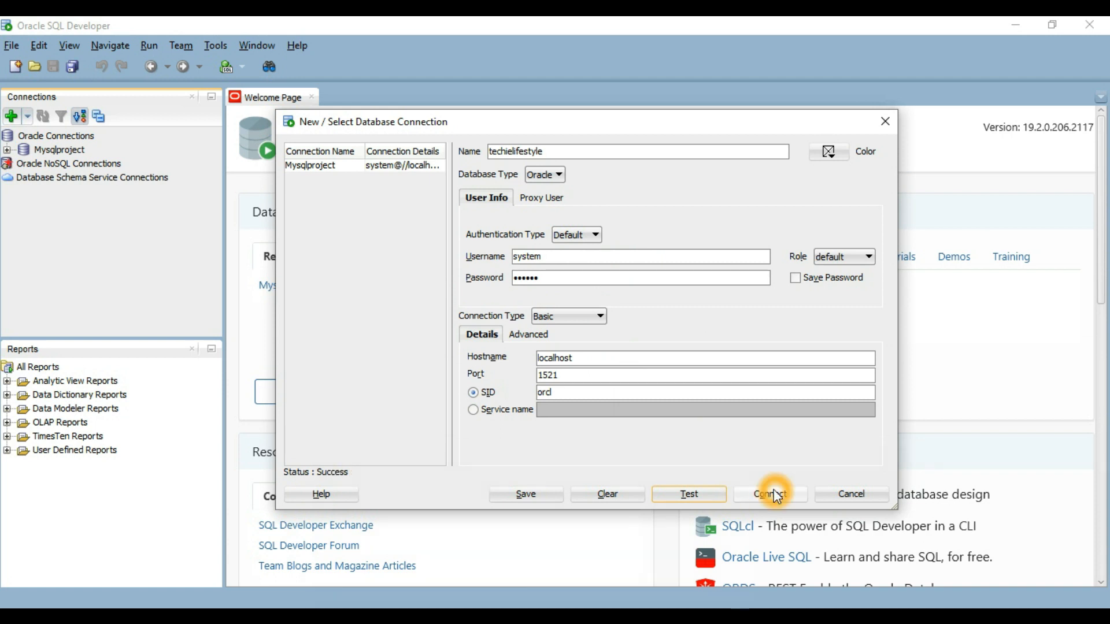
Retry connecting with the techielifestyle connection settings
left_click(554, 149)
left_click(433, 218)
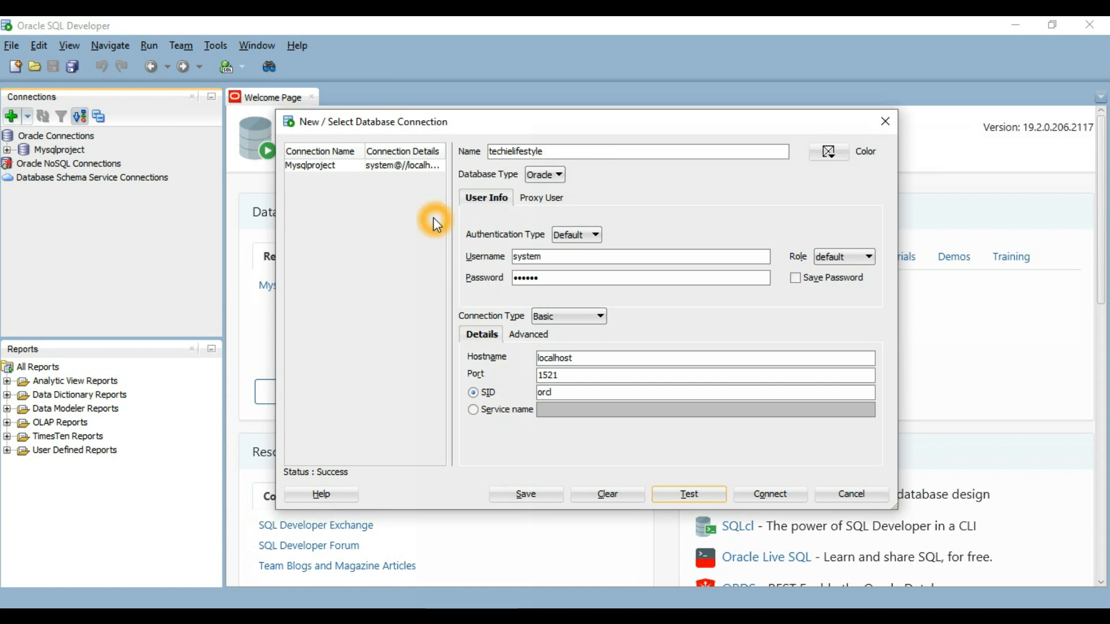
left_click(412, 249)
left_click(329, 470)
left_click(773, 495)
left_click(512, 467)
Replace the username system with anonymous
left_click(563, 257)
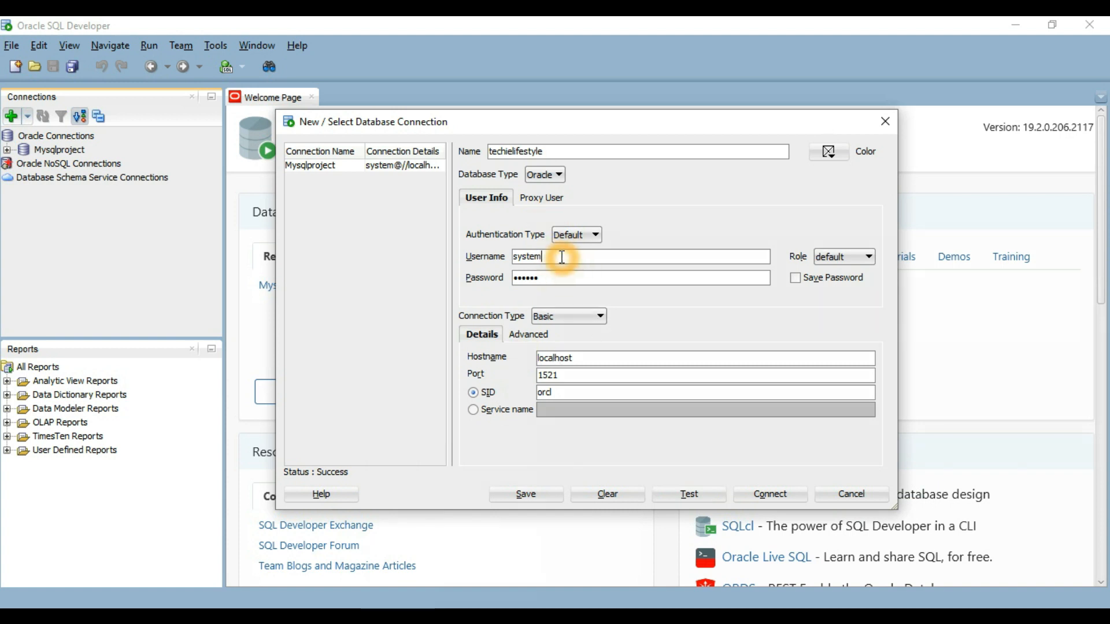
key("BackSpace")
key("BackSpace")
key("BackSpace")
key("BackSpace")
key("BackSpace")
key("BackSpace")
type("ana")
type("o")
key("BackSpace")
key("BackSpace")
type("onymous")
Test the connection with username anonymous, then select the username field
left_click(690, 495)
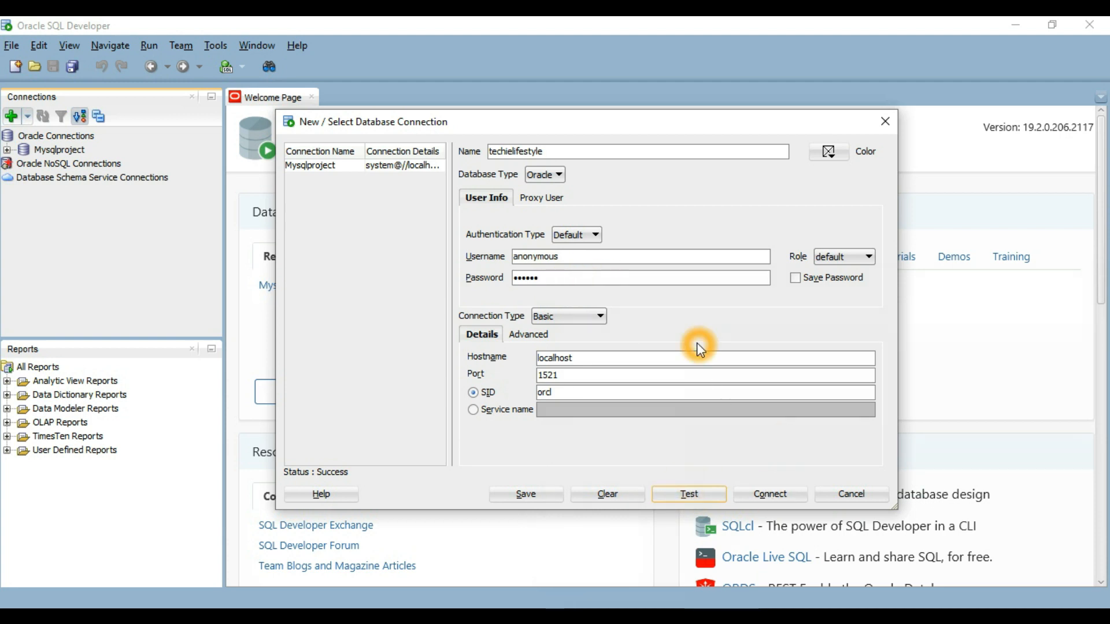
left_click(327, 473)
left_click(340, 476)
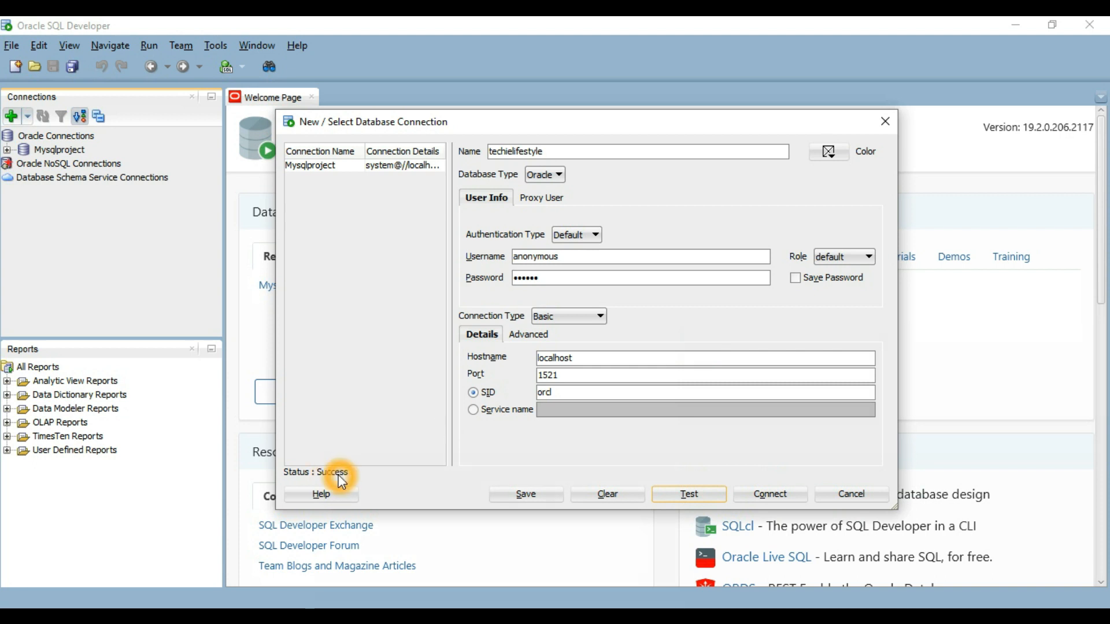
left_click(583, 267)
double_click(508, 256)
left_click(705, 466)
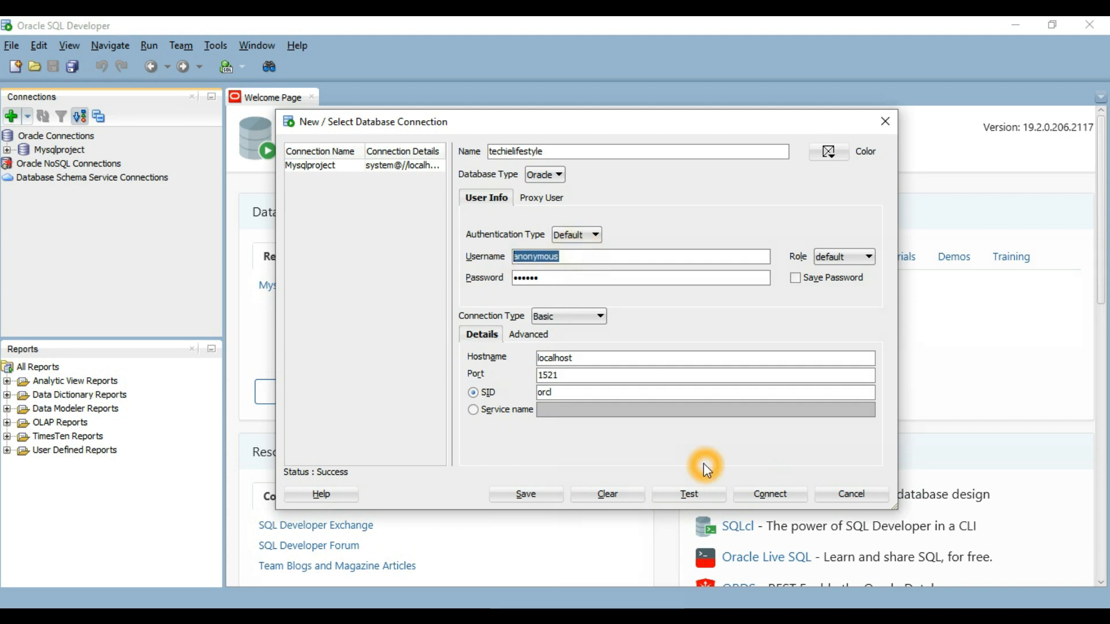
left_click(565, 256)
Set the username back to system, test and connect, then close the connection window
left_click_drag(572, 262, 461, 245)
type("su")
key("BackSpace")
type("ystem")
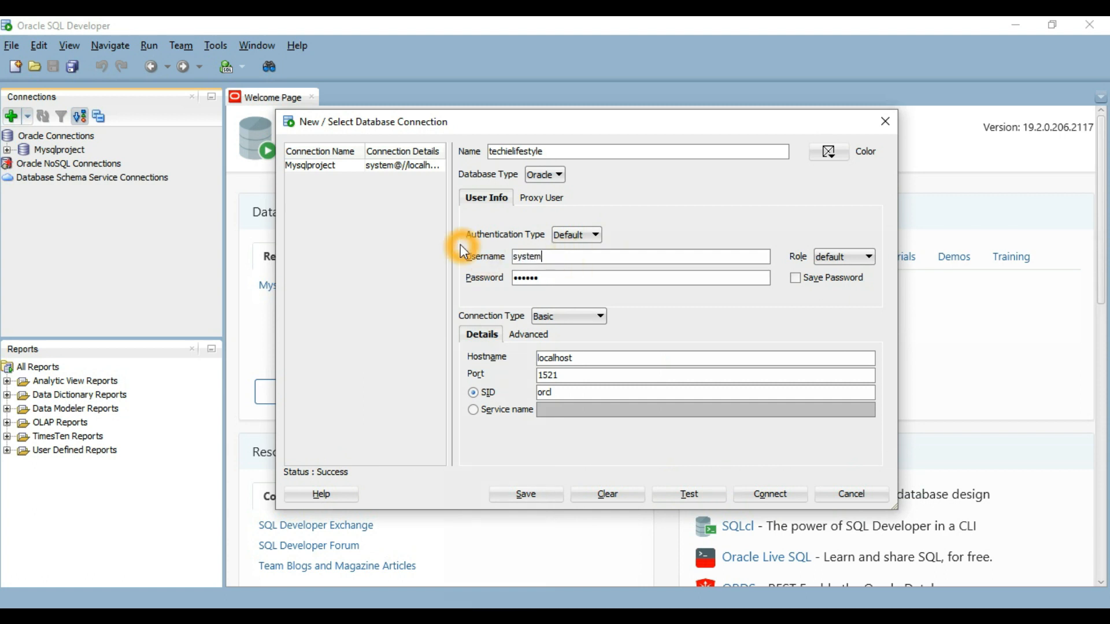
left_click(690, 494)
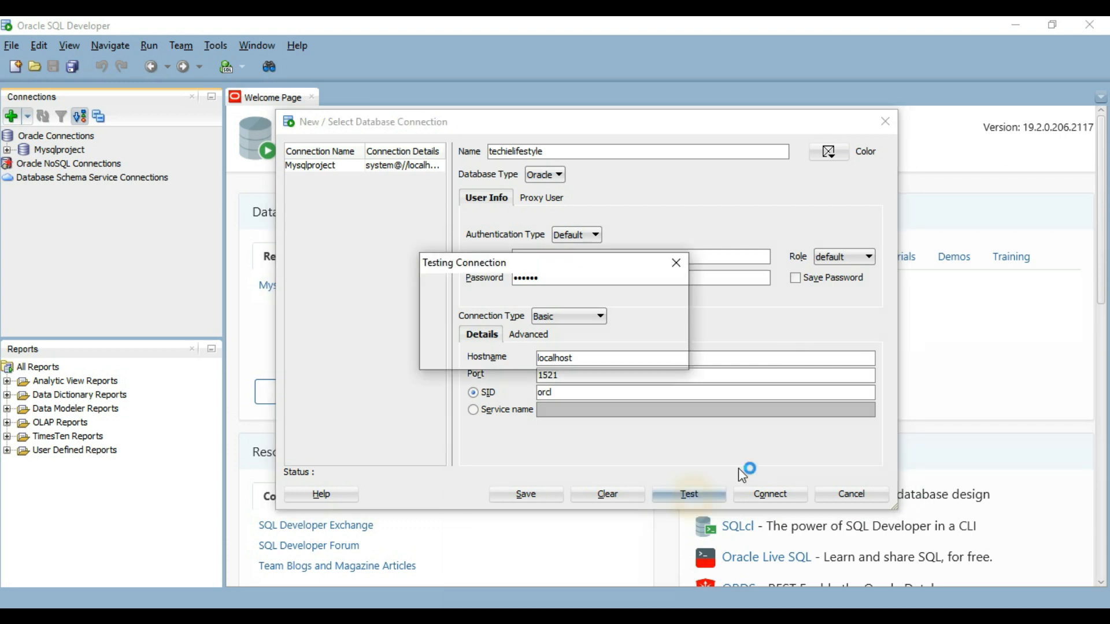
left_click(770, 494)
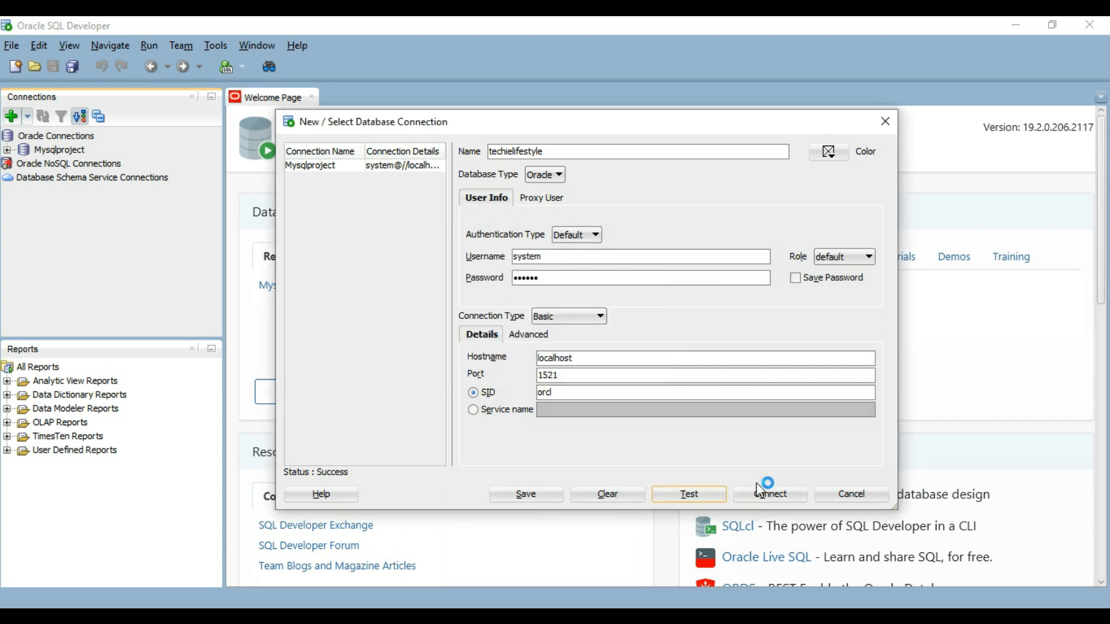
left_click(885, 122)
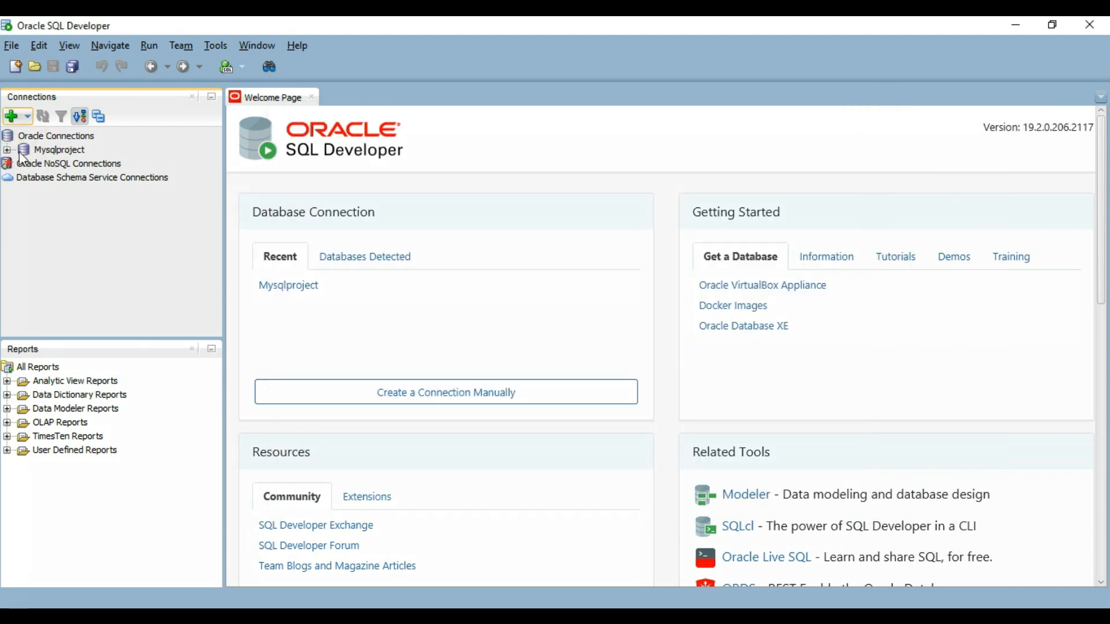
Log in to the Mysqlproject connection with its password and close the Welcome Page
double_click(60, 151)
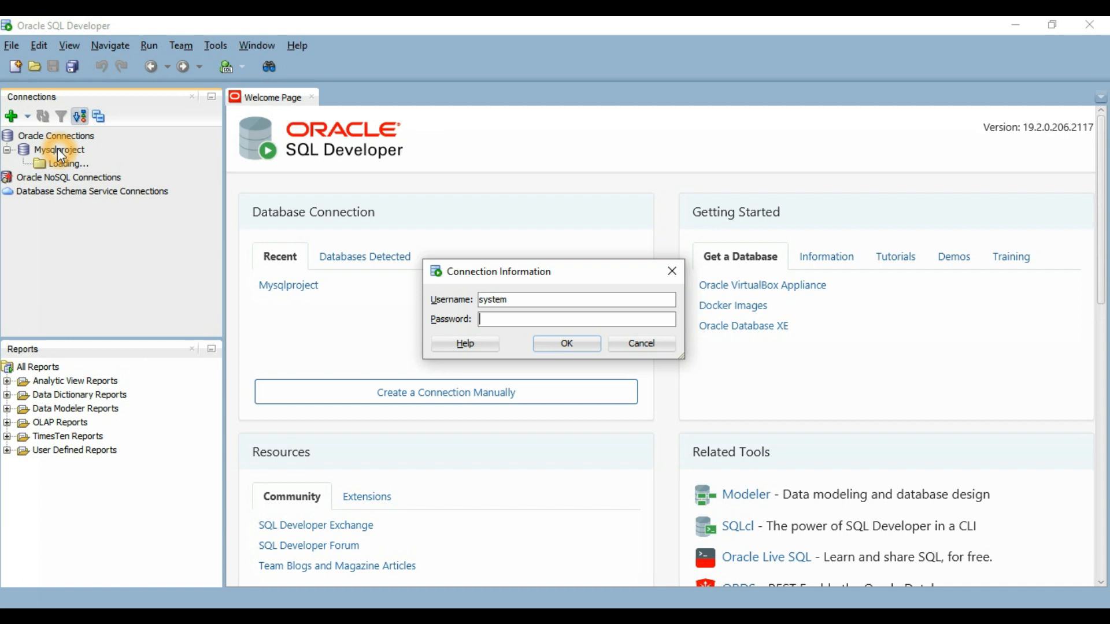
left_click(499, 322)
type("••••••")
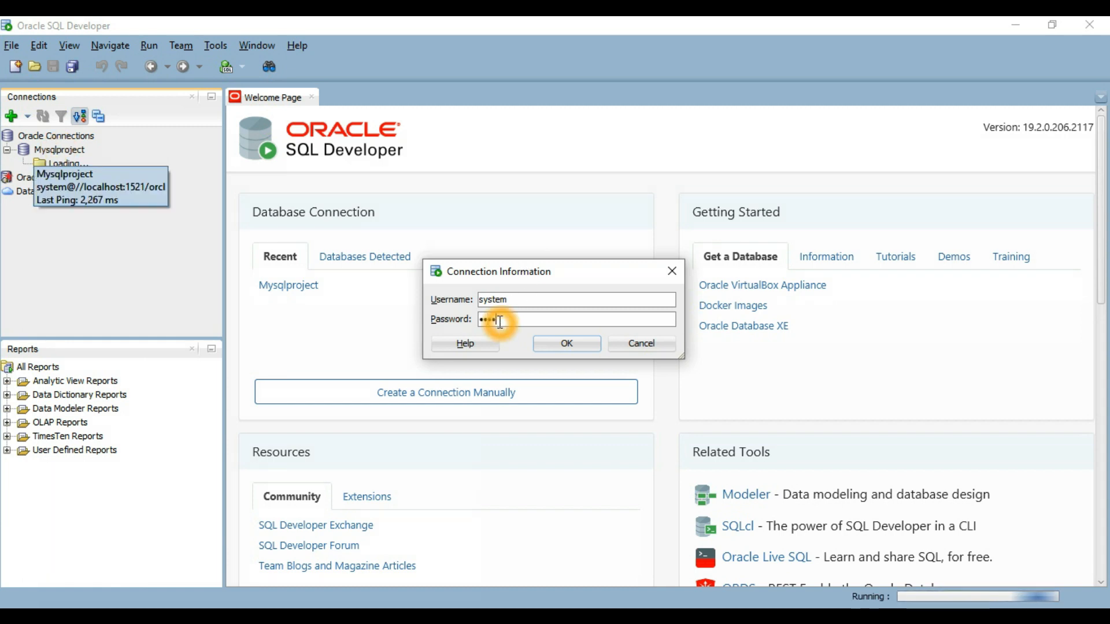
left_click(556, 345)
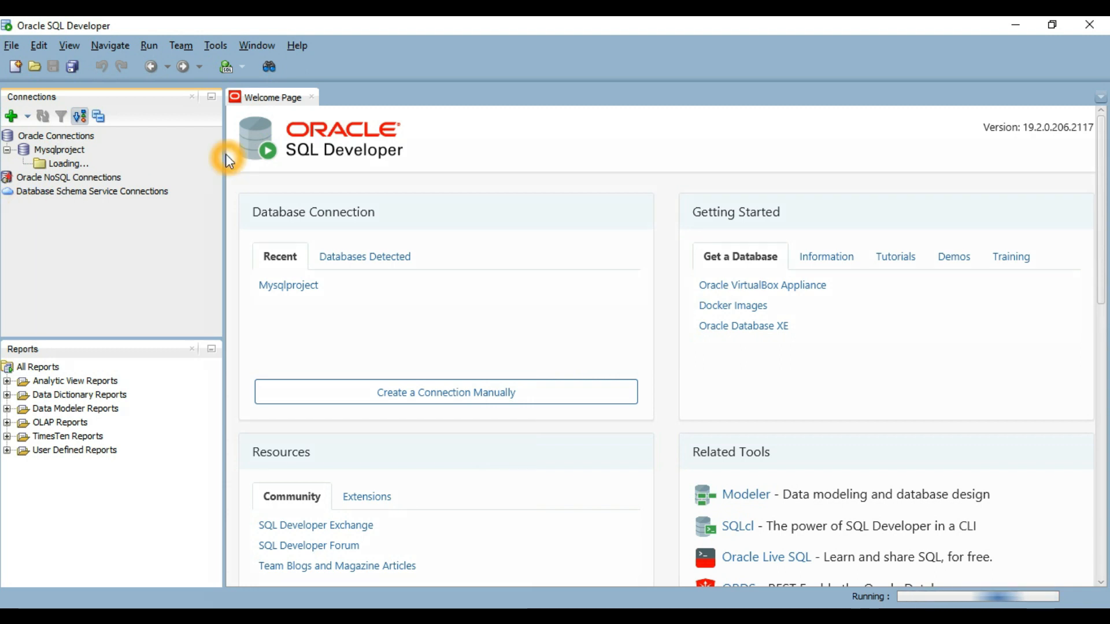
left_click(378, 177)
Open a new SQL worksheet on Mysqlproject and focus its empty editor
left_click(311, 97)
left_click(227, 66)
left_click(345, 142)
left_click(295, 103)
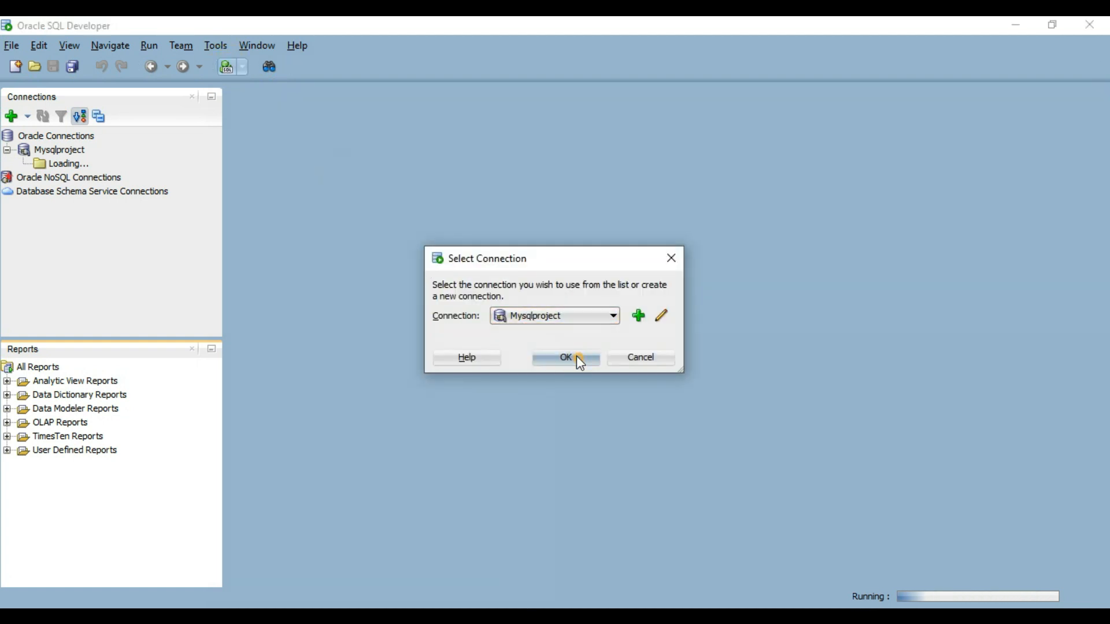
left_click(581, 363)
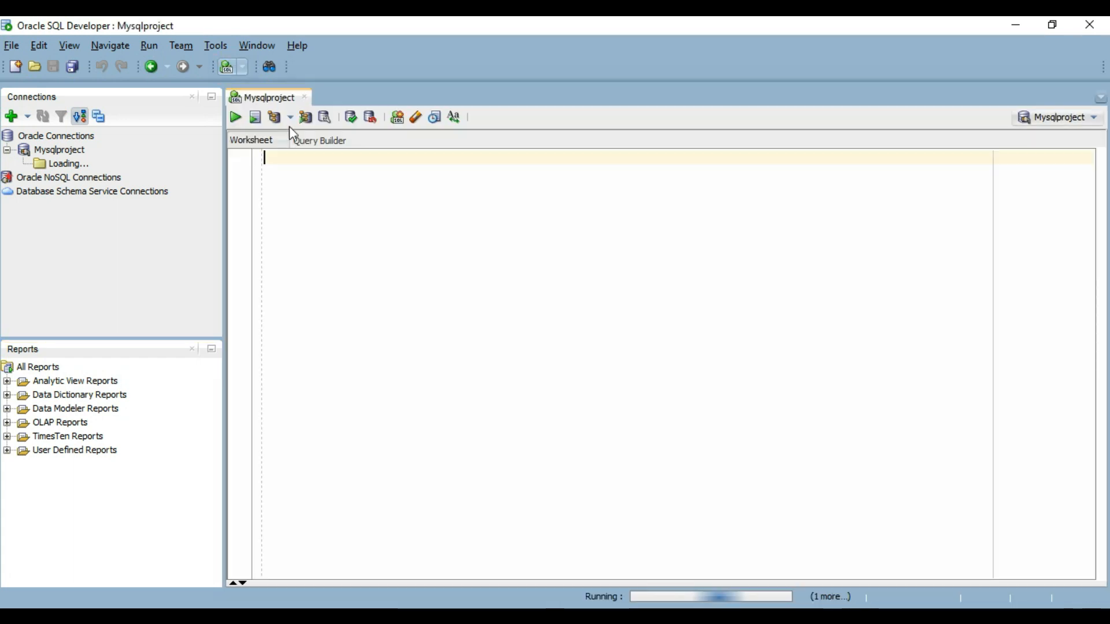
left_click(278, 163)
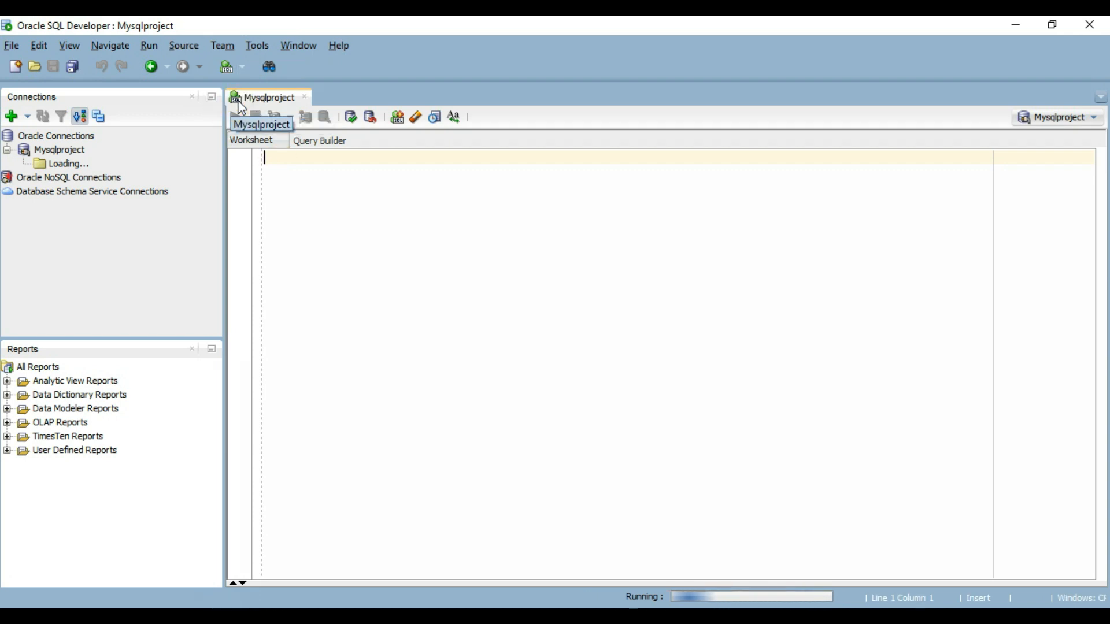
left_click(276, 160)
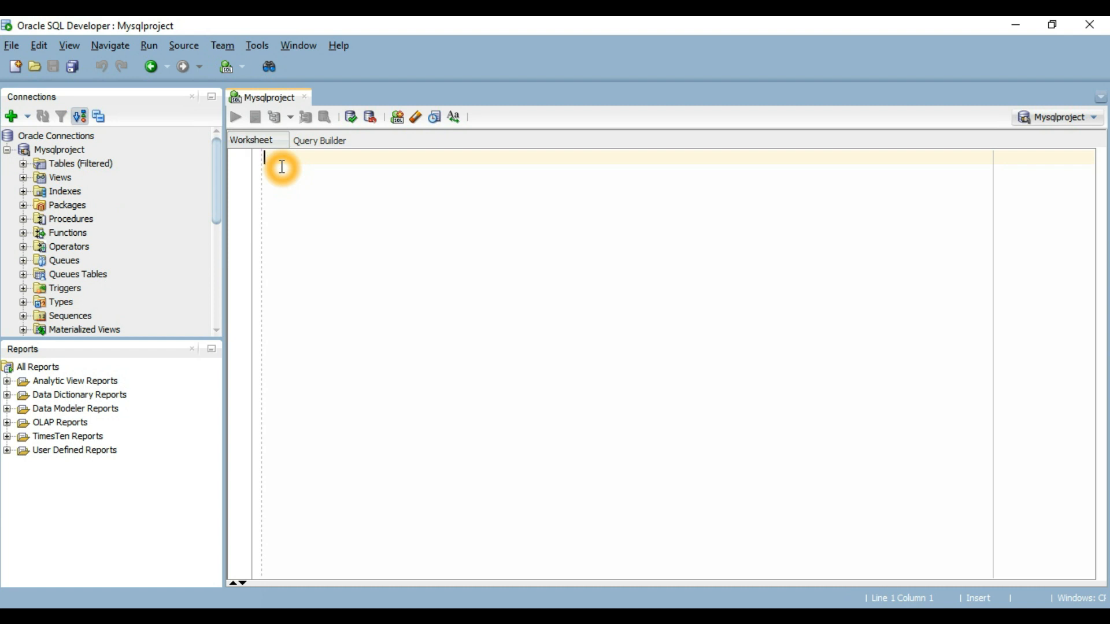
Run 'show user;' in the worksheet and highlight SYSTEM in the Script Output
type("show")
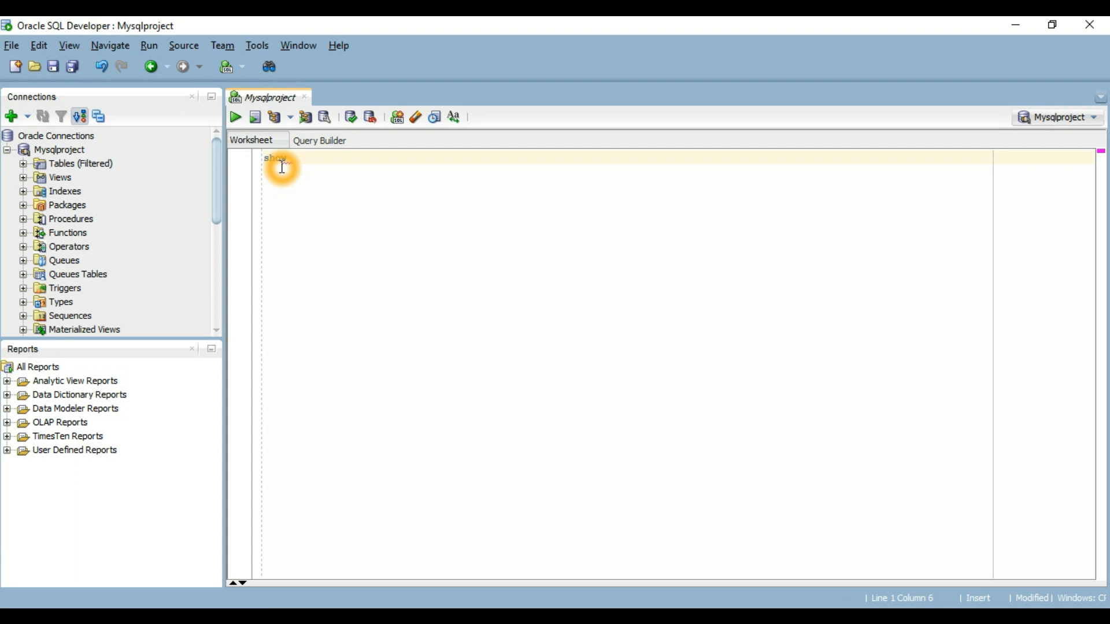
type(" user;")
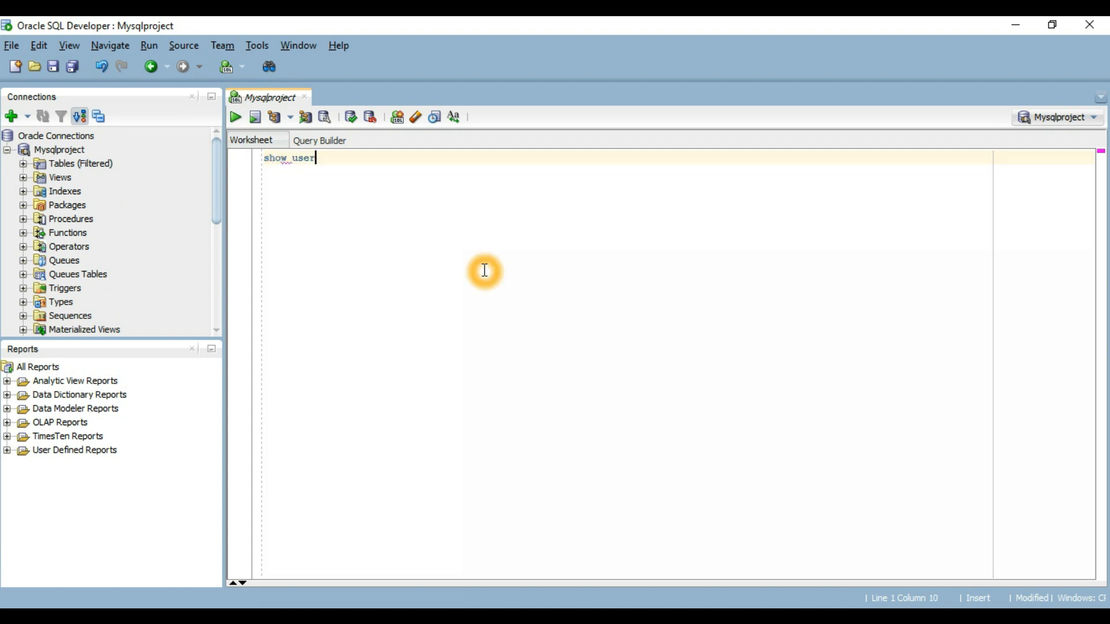
left_click(236, 118)
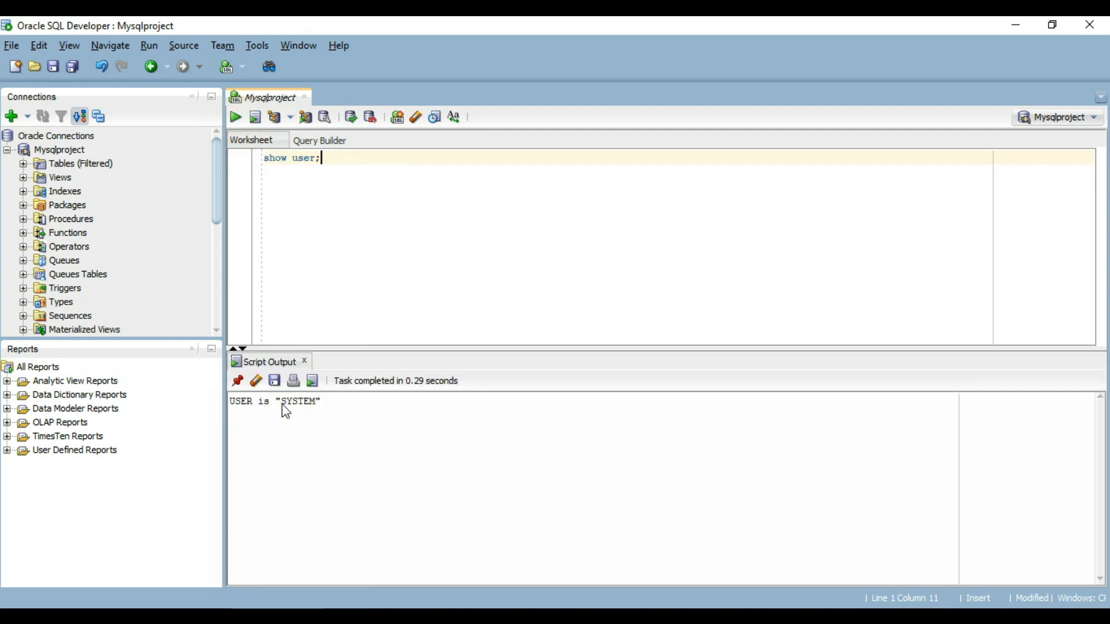
left_click_drag(283, 401, 317, 406)
Select and deselect the 'show user;' statement text in the worksheet
left_click_drag(317, 160, 253, 158)
left_click(381, 178)
left_click(382, 179)
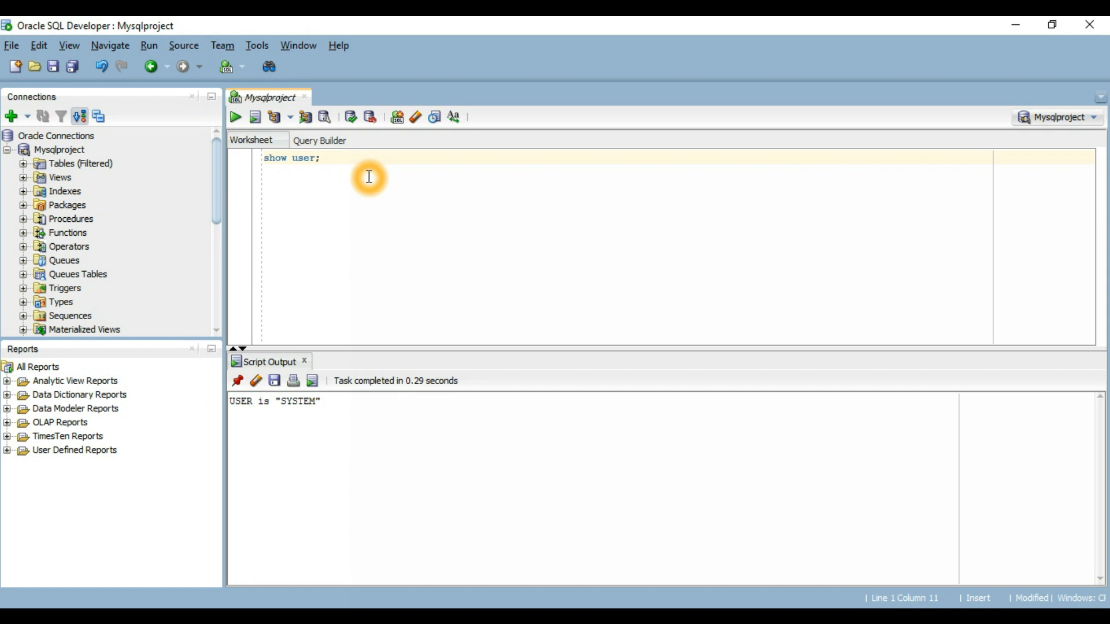
left_click(397, 181)
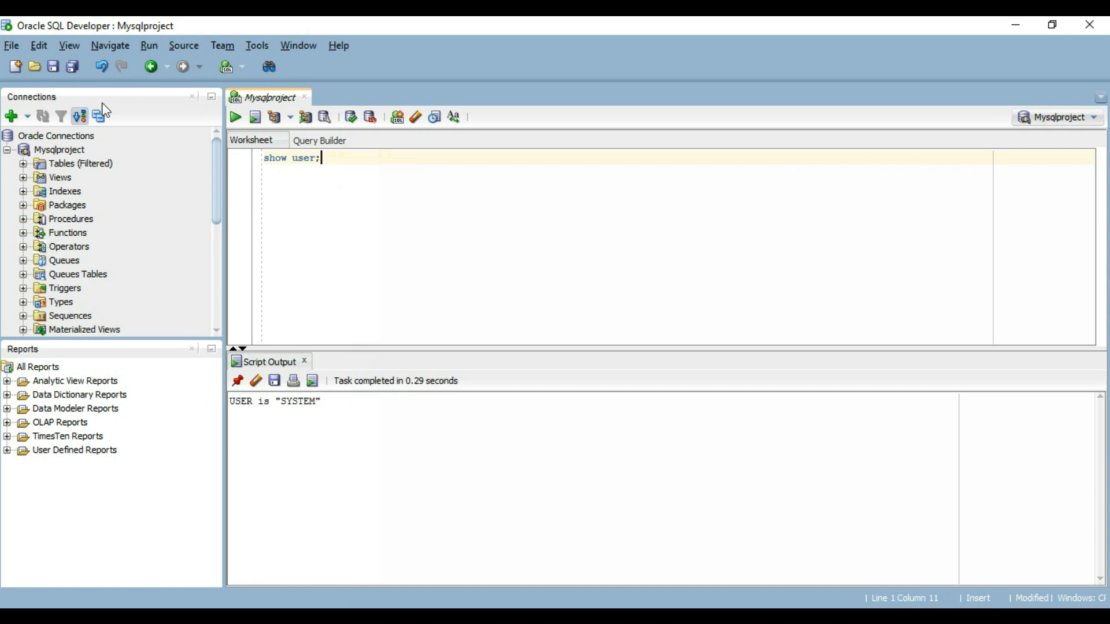
left_click(419, 174)
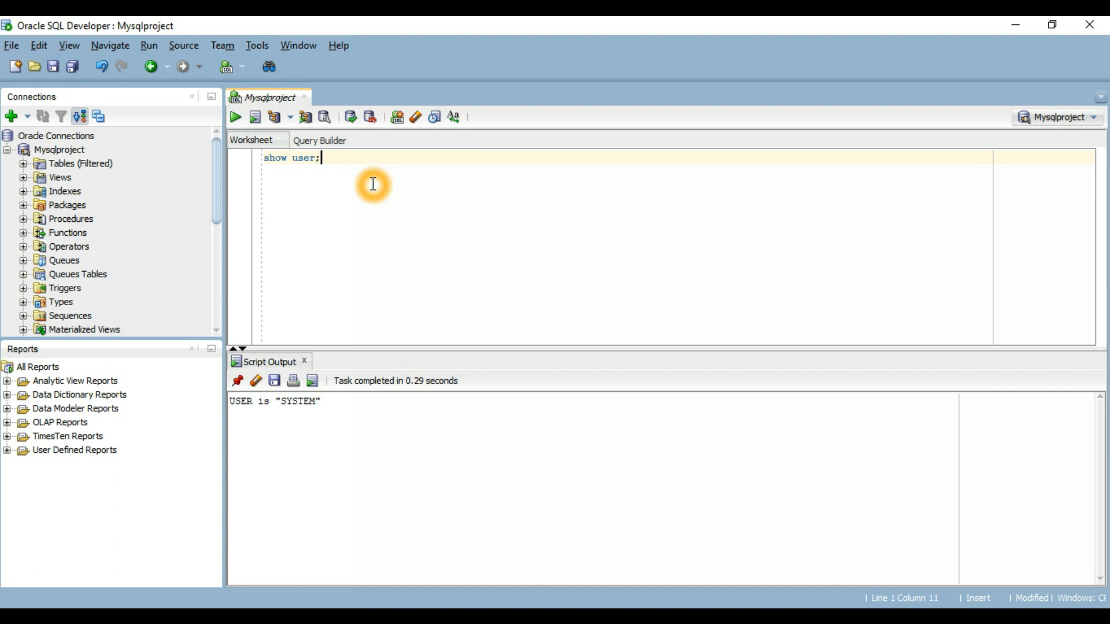
left_click_drag(322, 159, 260, 161)
left_click(430, 174)
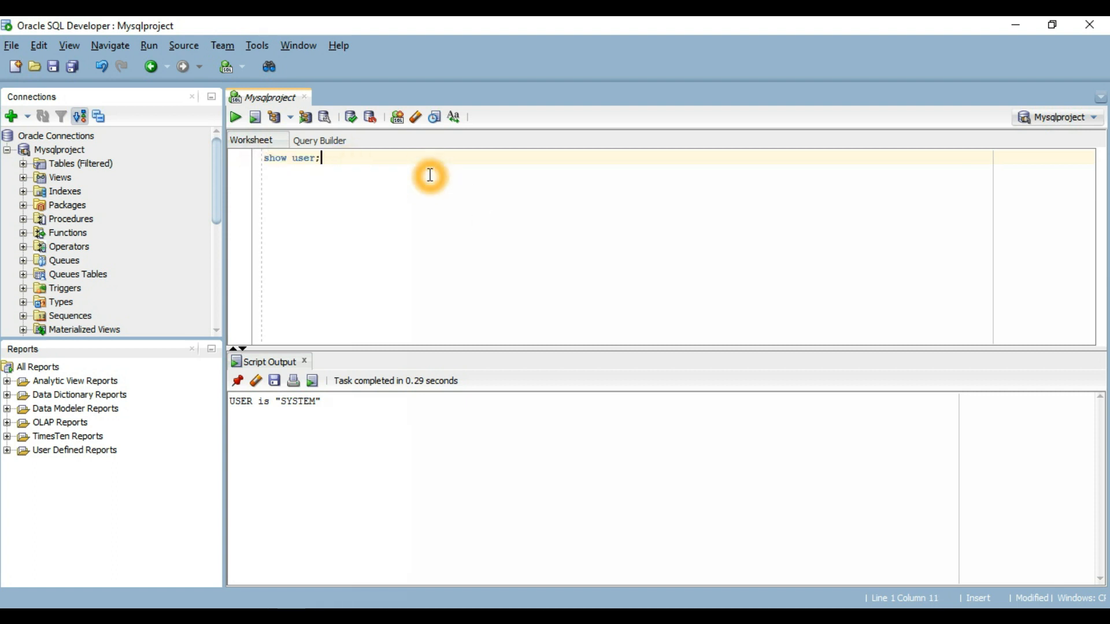